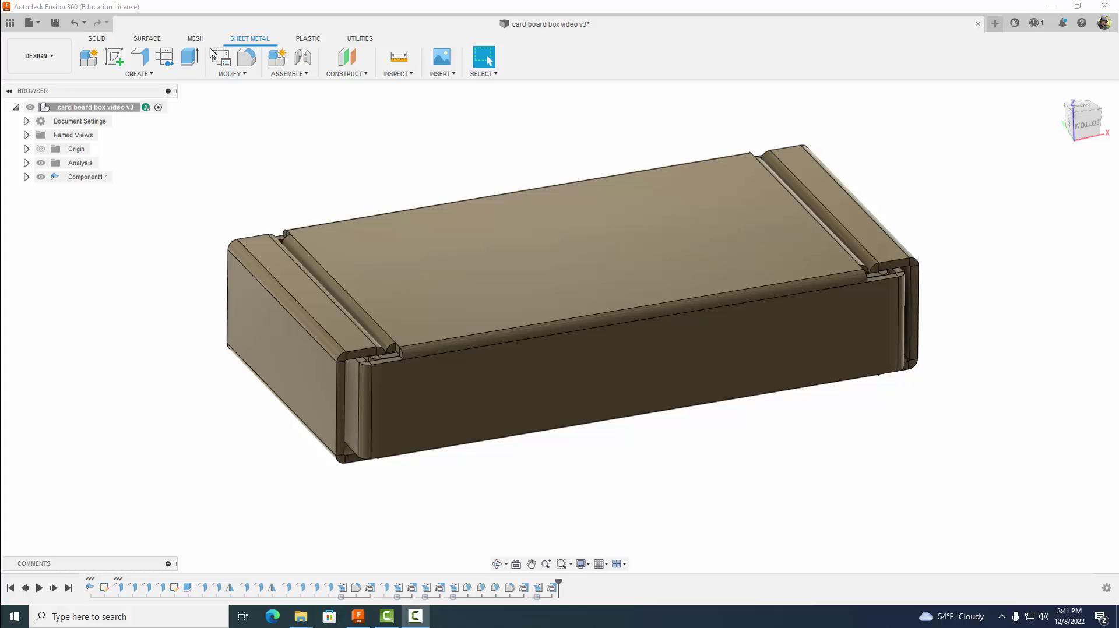
Create a flat pattern using the box's large slotted bottom face as stationary face, activating the existing flat pattern
click(135, 75)
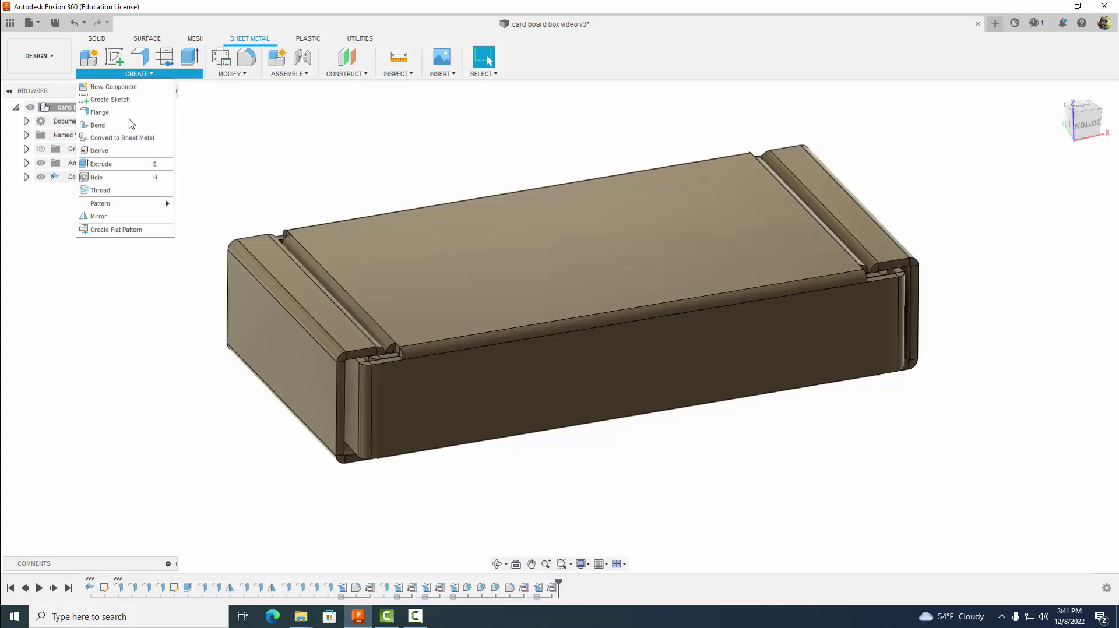
click(110, 230)
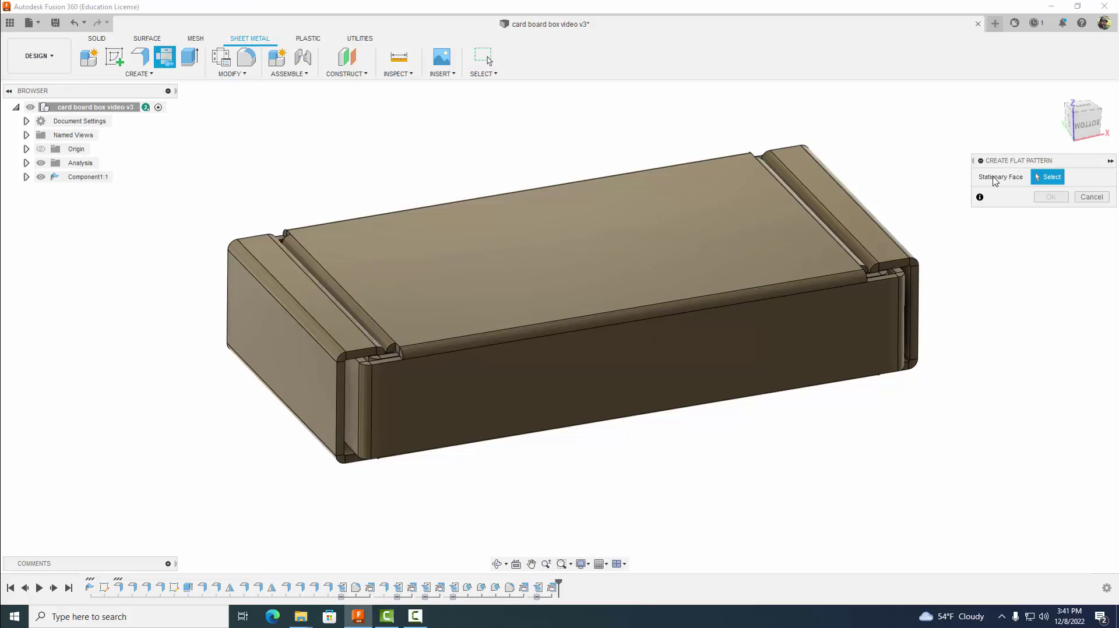
shift+middle_drag(994, 374, 1002, 324)
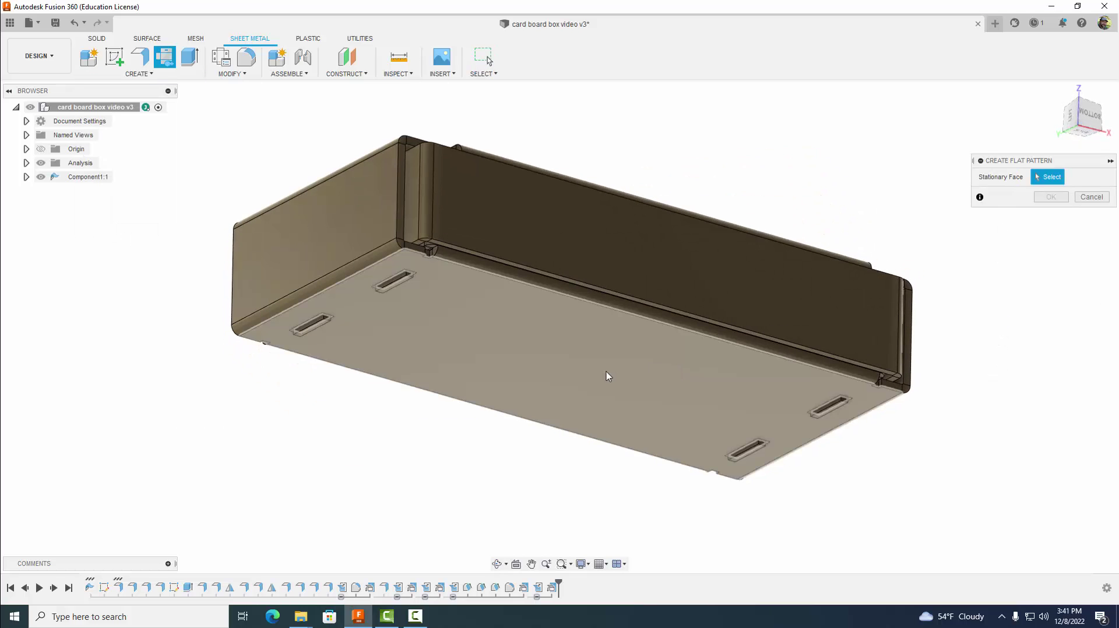
click(705, 324)
click(1052, 198)
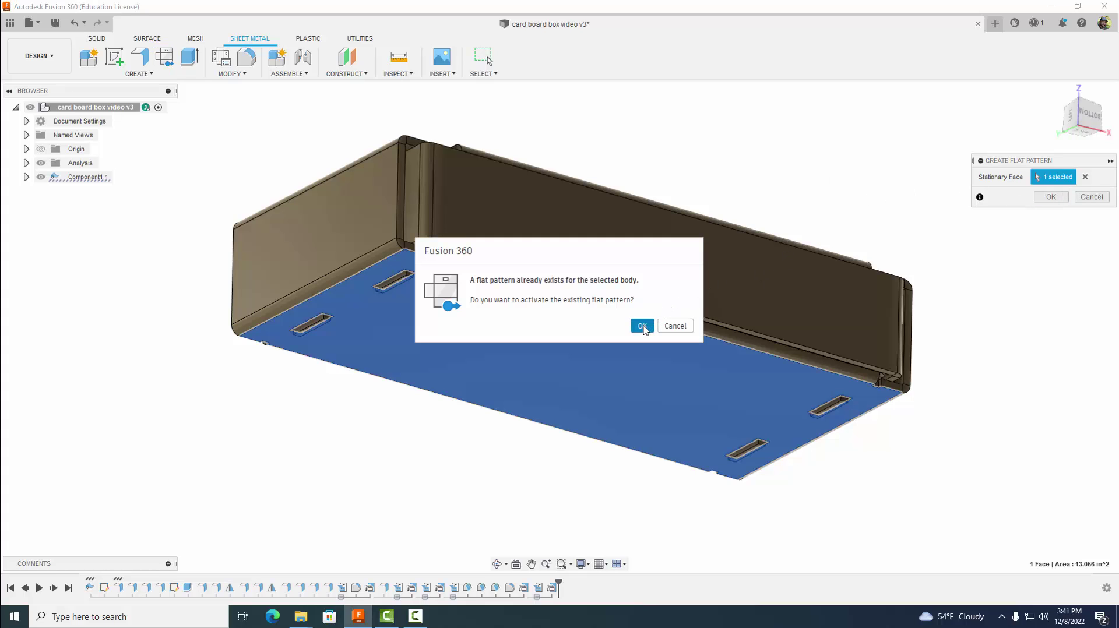
click(642, 325)
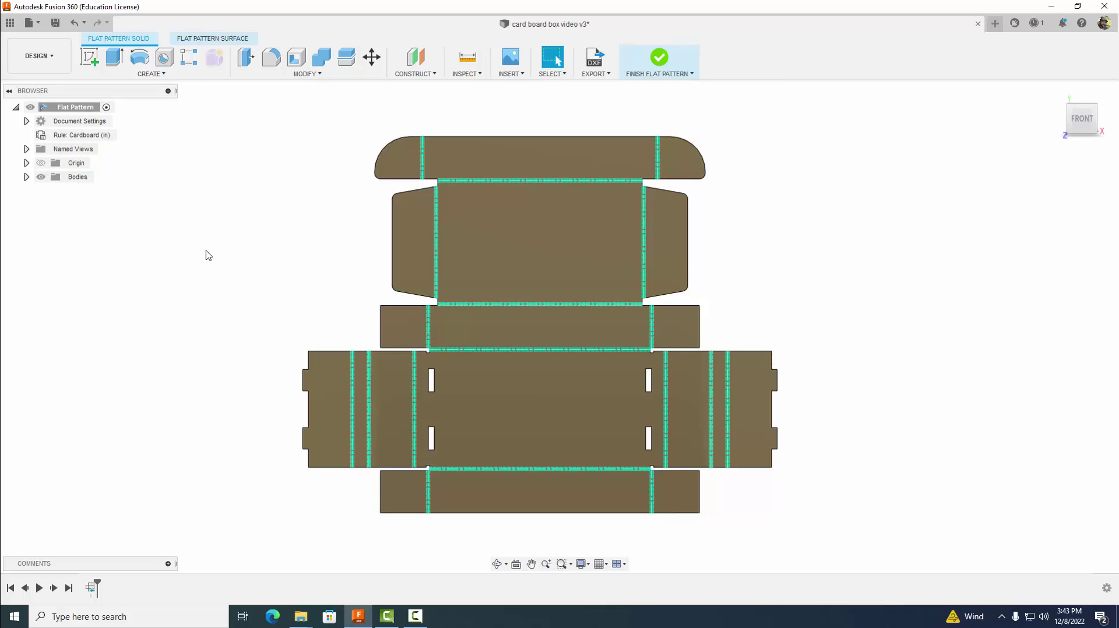
Switch to the Manufacture workspace and activate the Component1 flat pattern as the model in place of the folded box
click(37, 62)
click(37, 186)
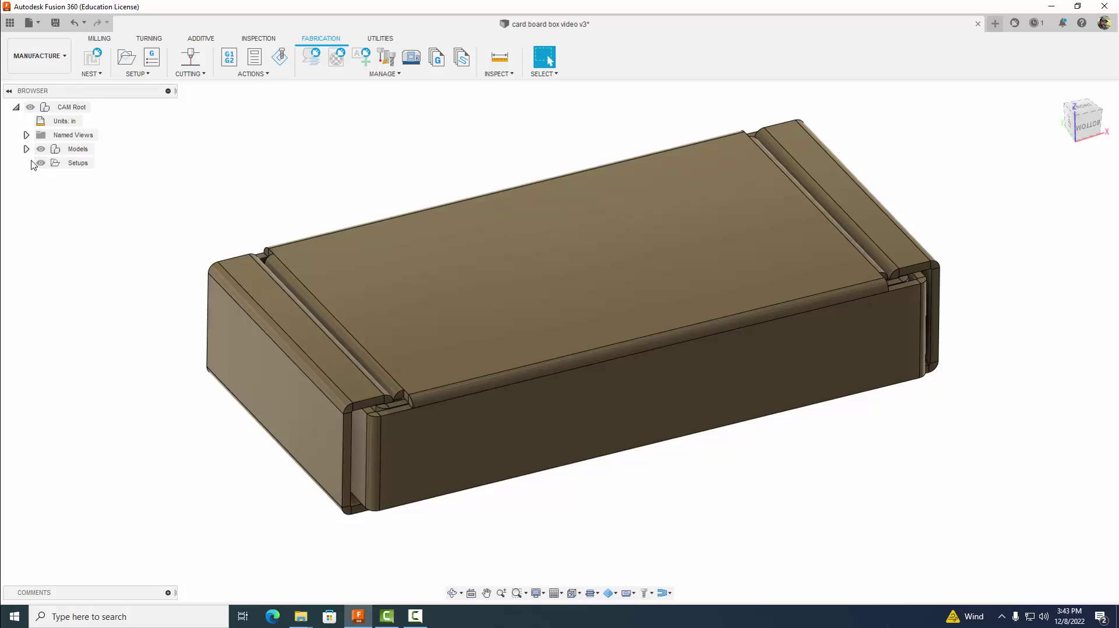
click(27, 149)
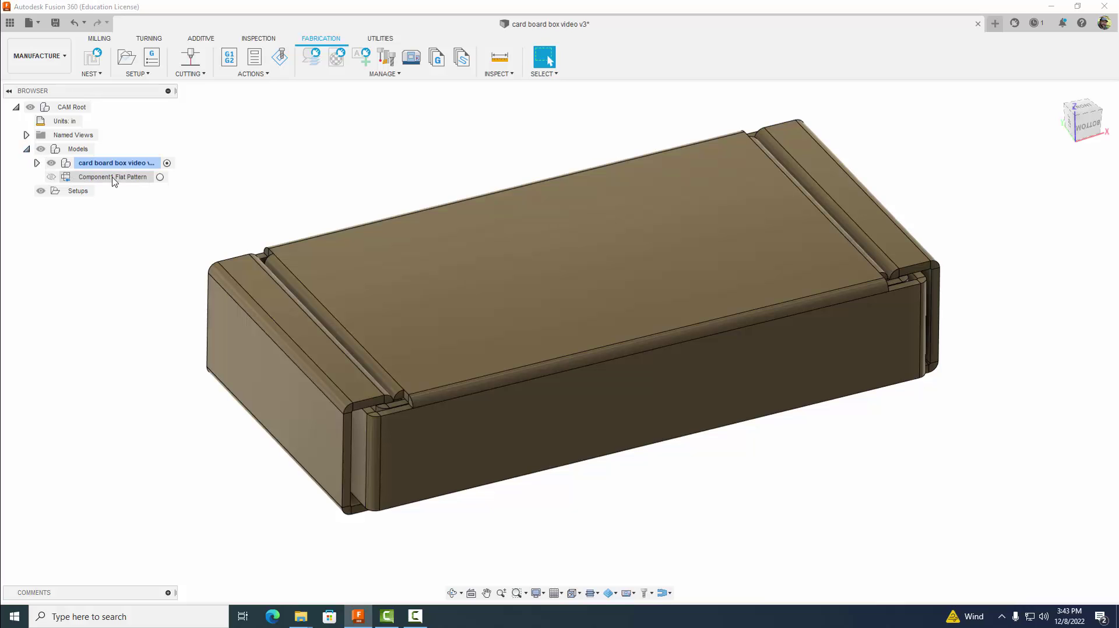
click(166, 177)
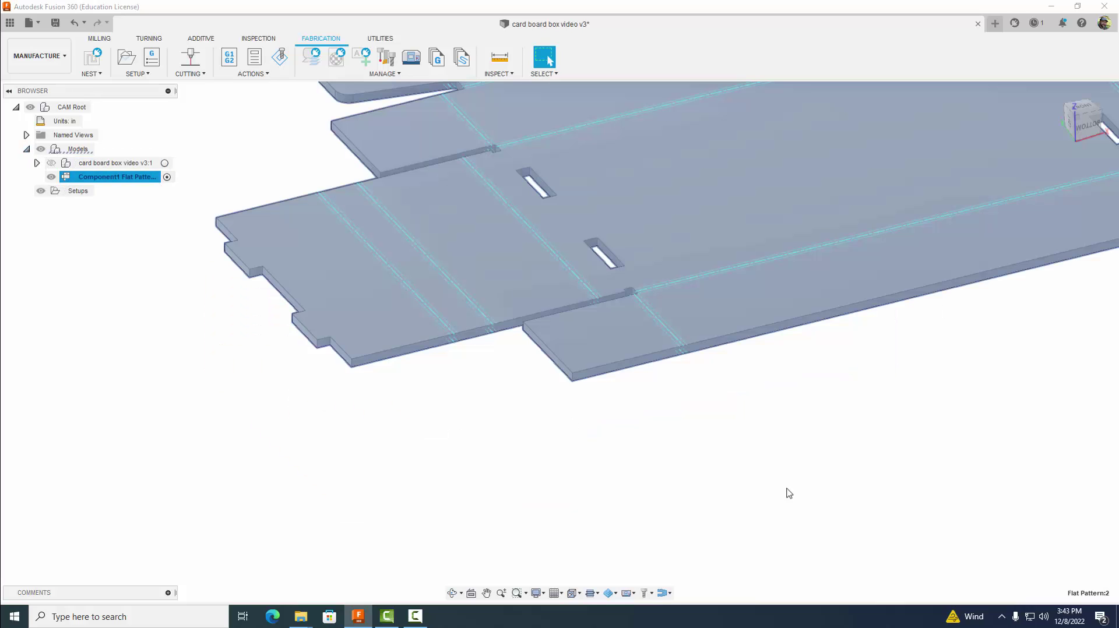
scroll(805, 478, down, 5)
shift+middle_drag(817, 495, 888, 530)
click(921, 501)
scroll(917, 515, down, 3)
middle_drag(964, 505, 908, 469)
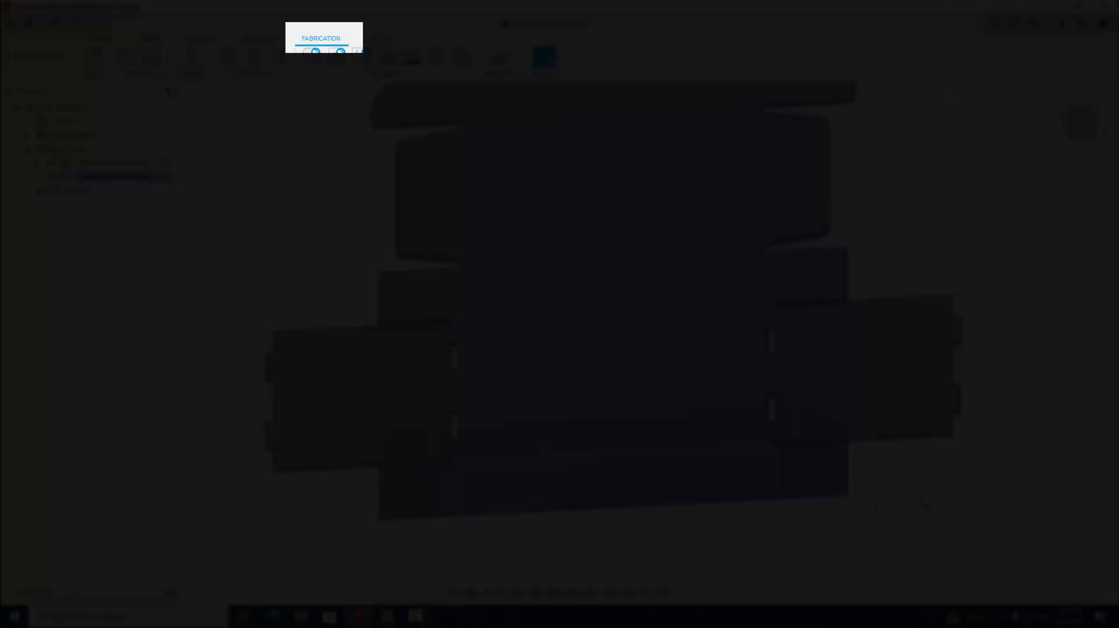
click(923, 504)
middle_drag(973, 499, 887, 528)
scroll(912, 520, down, 3)
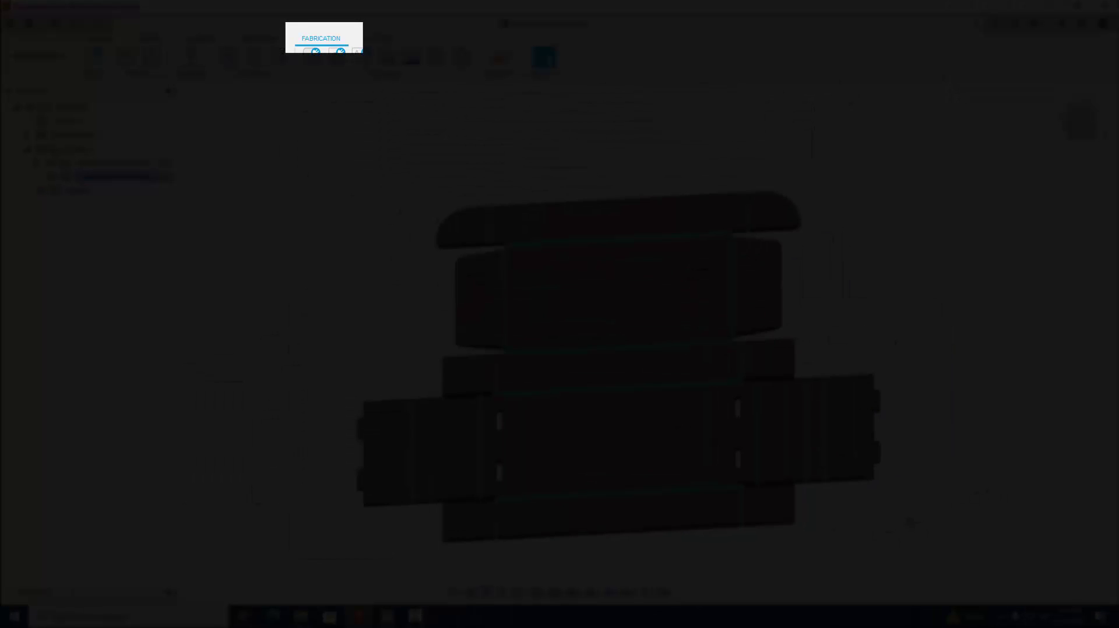
middle_drag(969, 506, 911, 471)
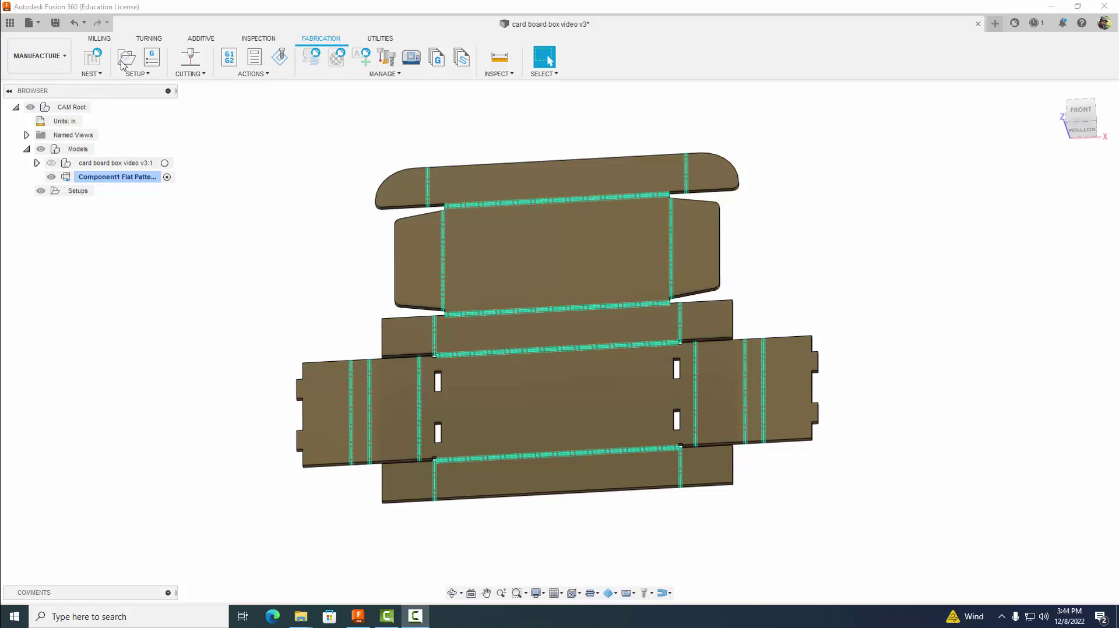
Start a new setup with the Cutting operation type and select the flat pattern body as its model
click(128, 61)
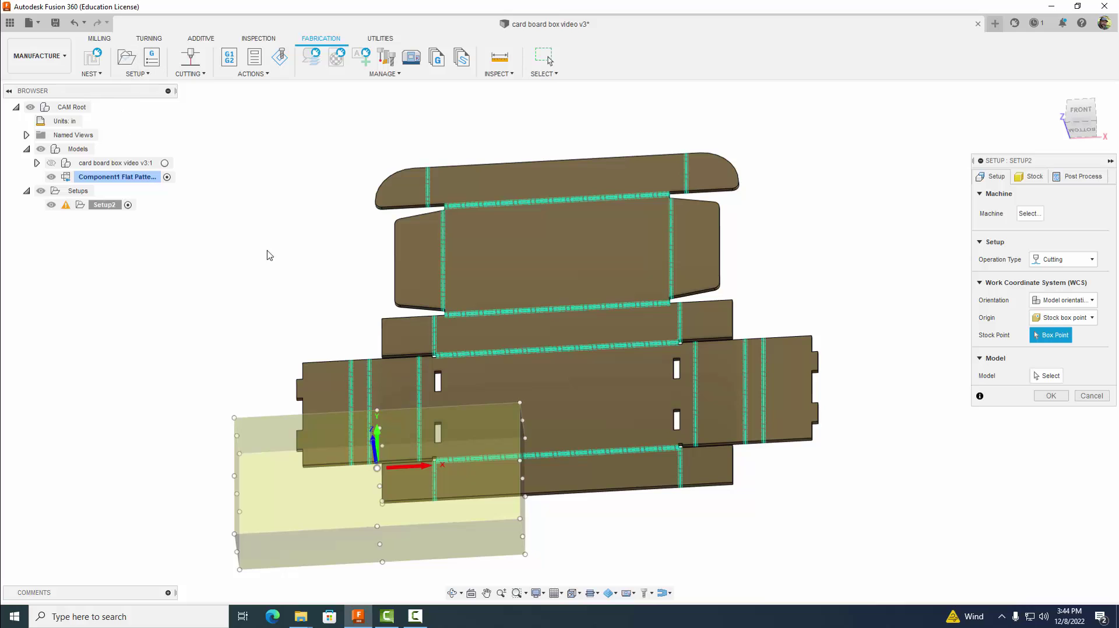
shift+middle_drag(746, 250, 762, 252)
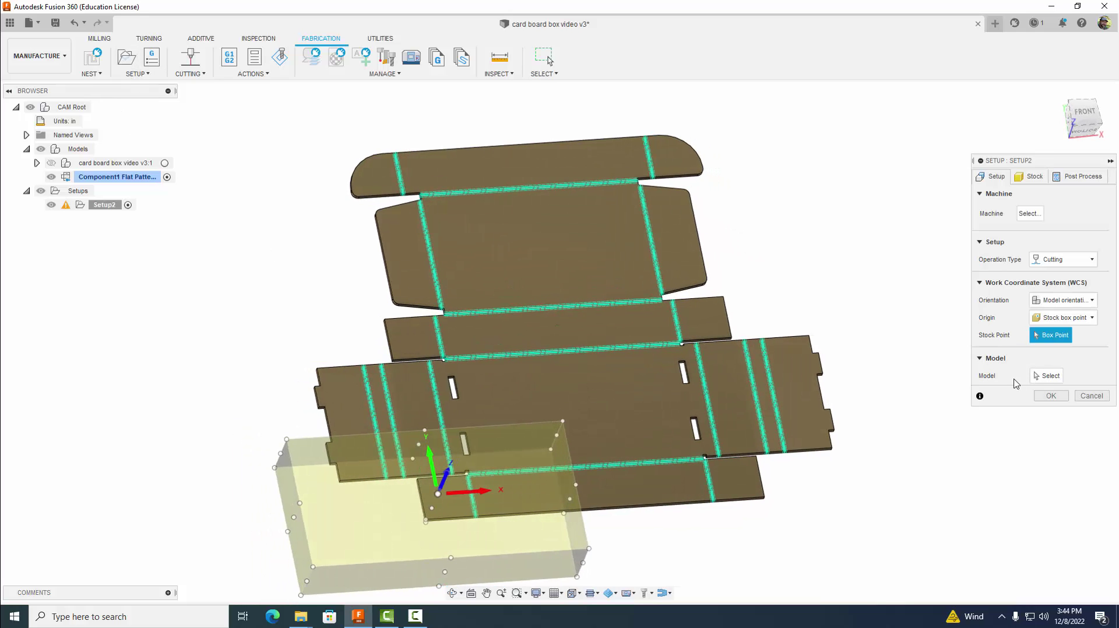
click(671, 376)
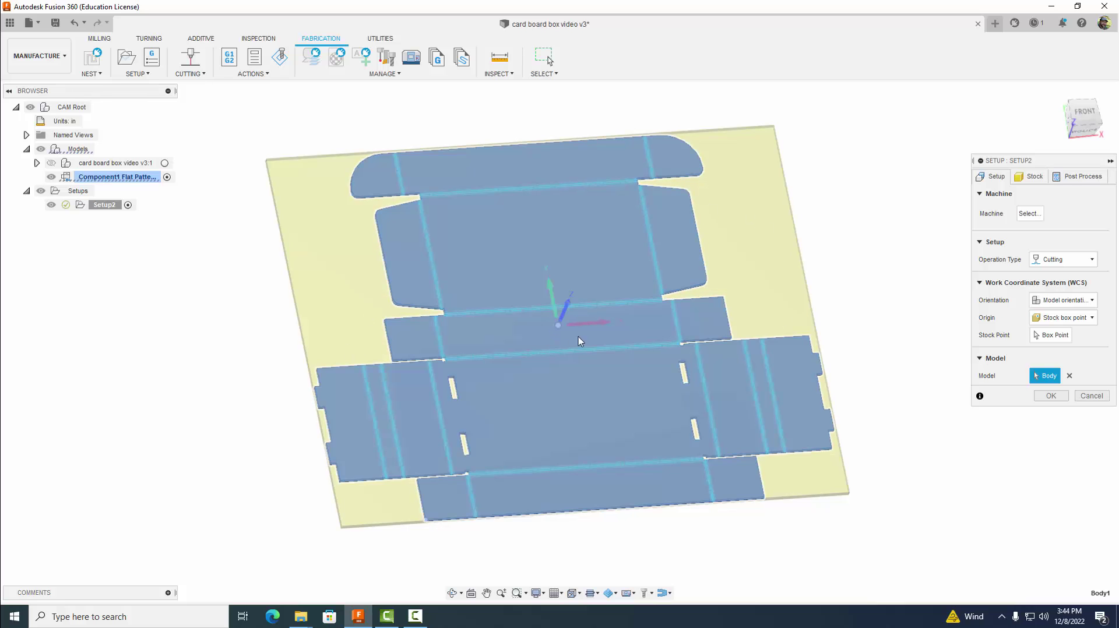
shift+middle_drag(839, 305, 846, 277)
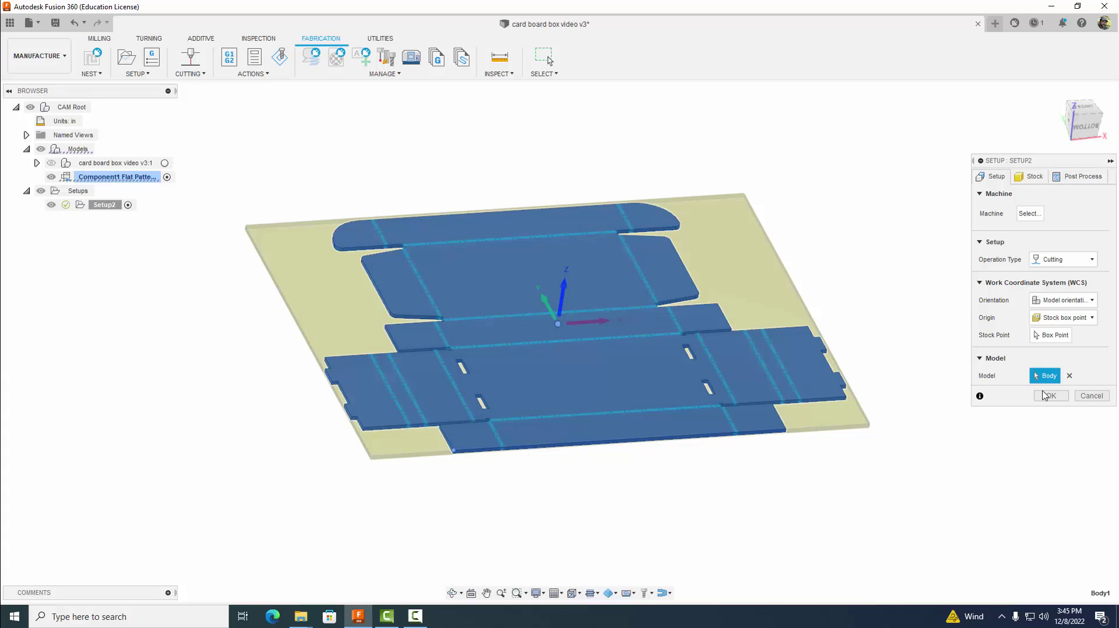
Place the work coordinate origin on the stock box point at the minimum X and Y corner
click(1051, 336)
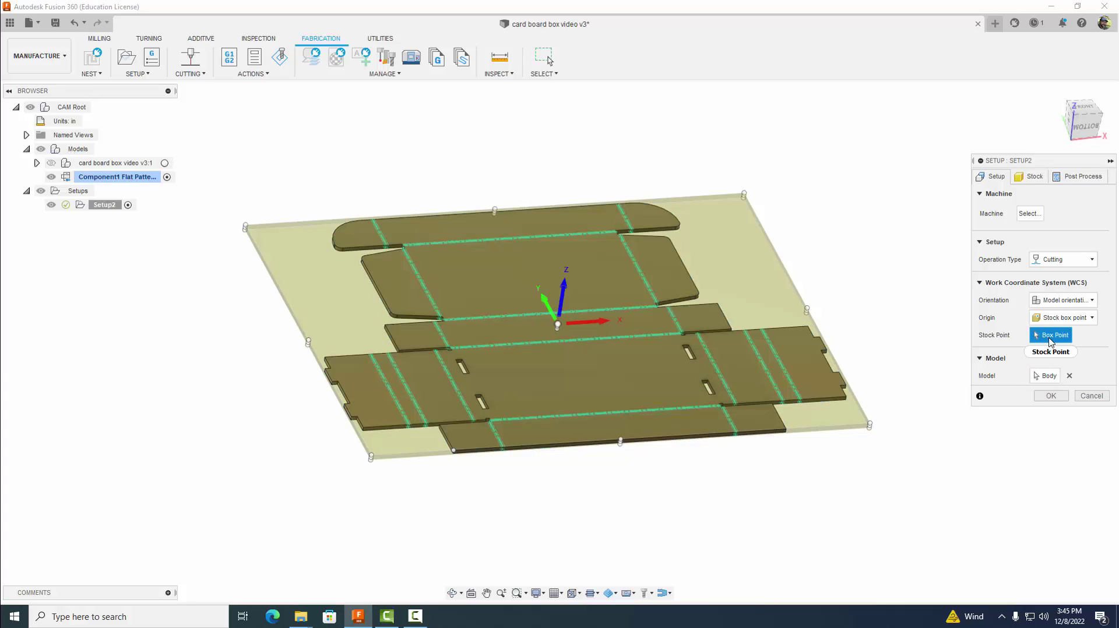
click(372, 458)
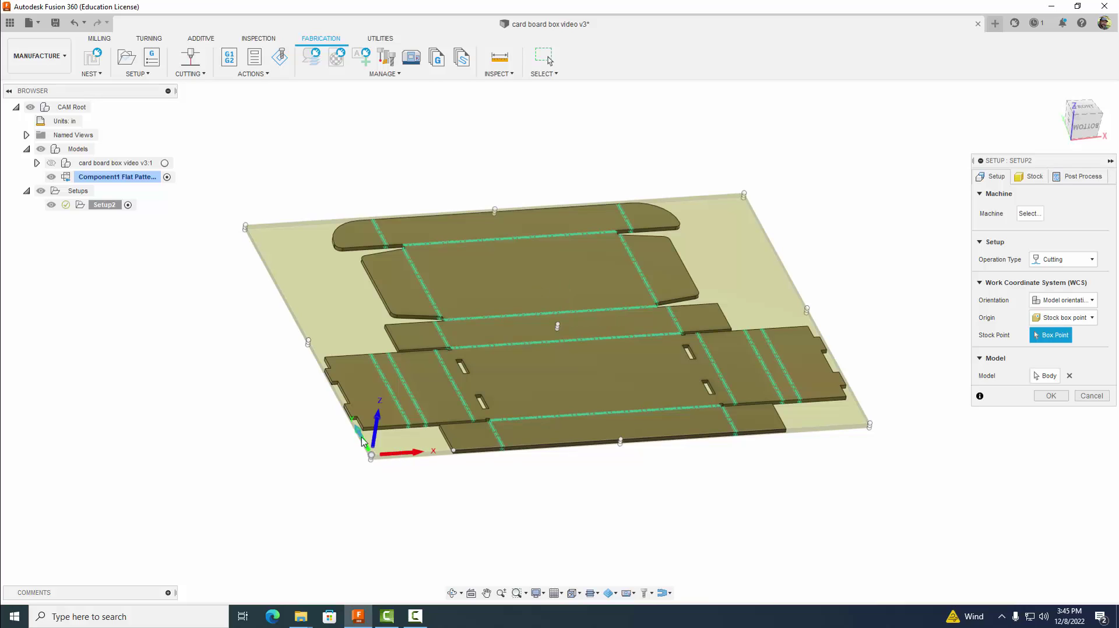
shift+middle_drag(502, 504, 499, 494)
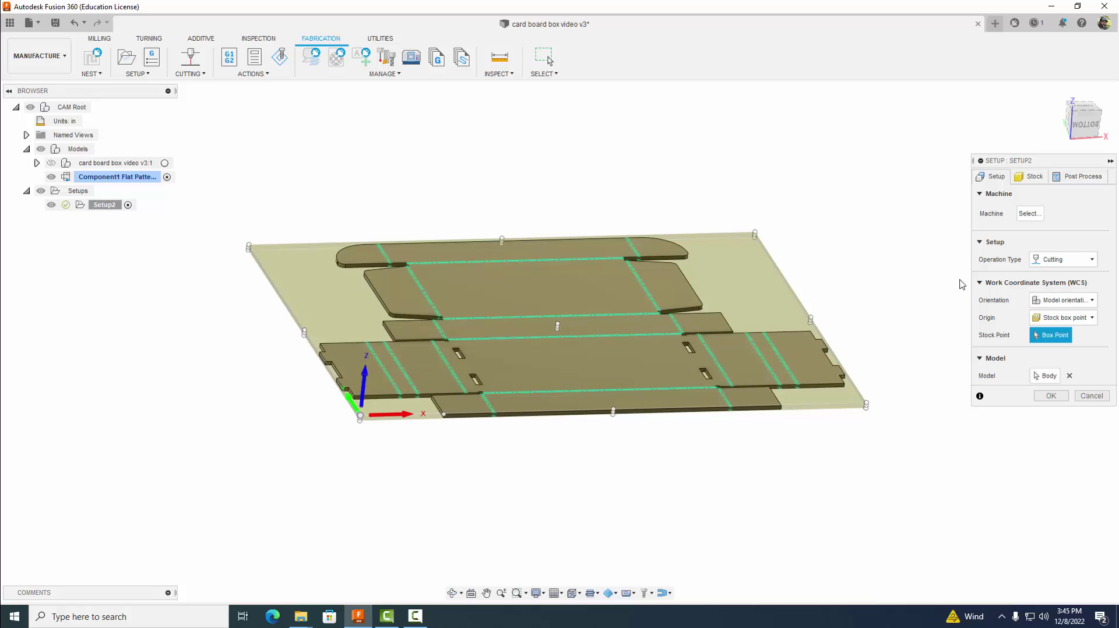
Keep the stock offsets, give the setup a program name ending in "box your name", and confirm the setup
click(1031, 180)
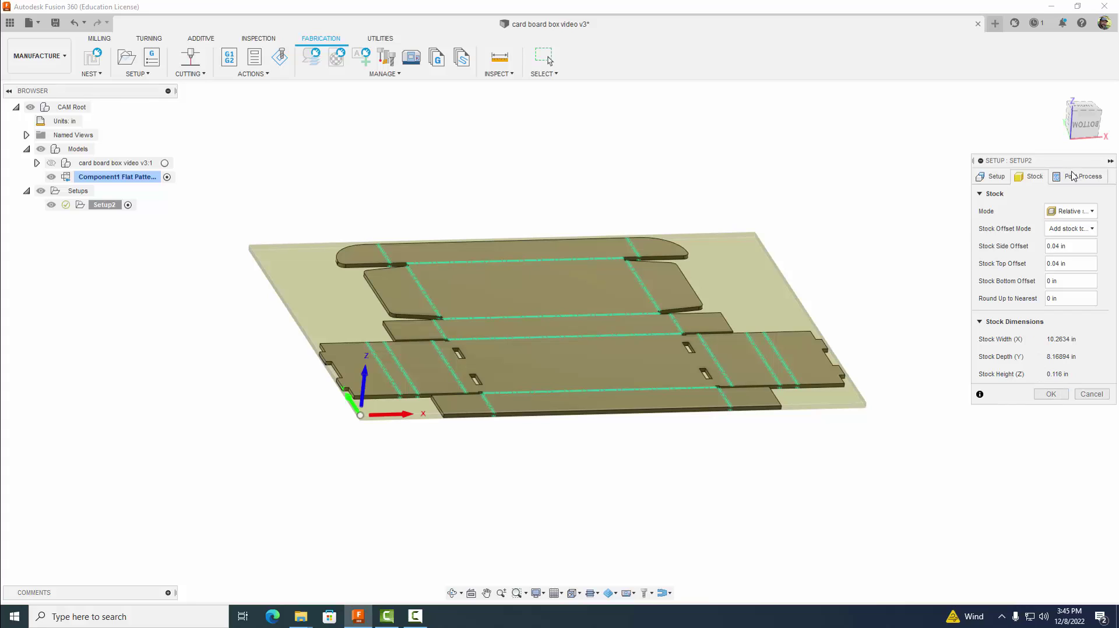
click(1073, 176)
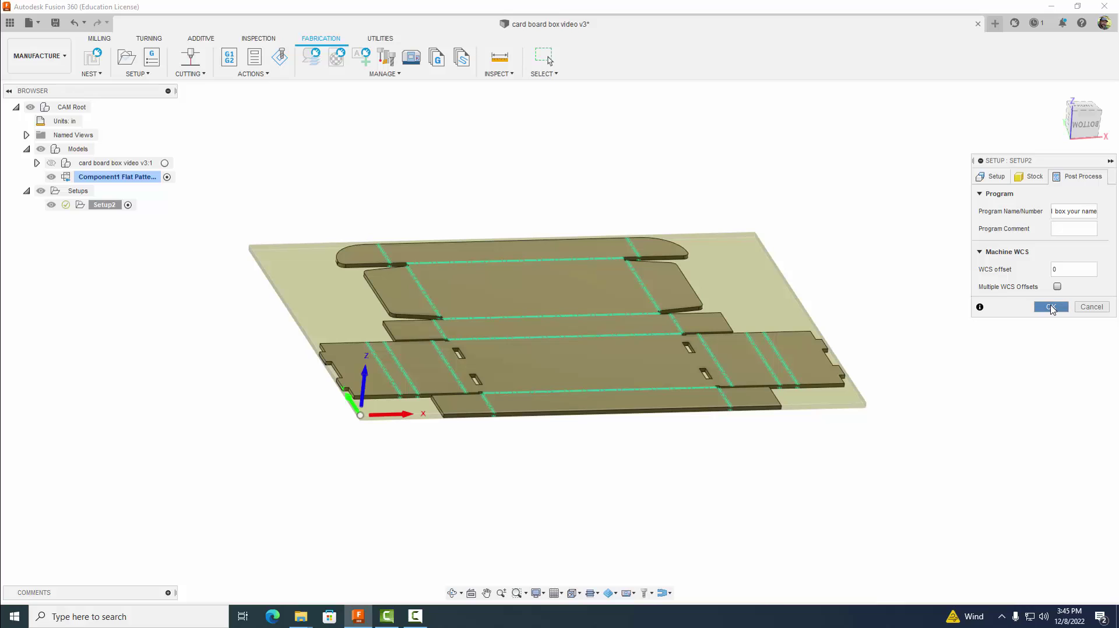
click(1052, 308)
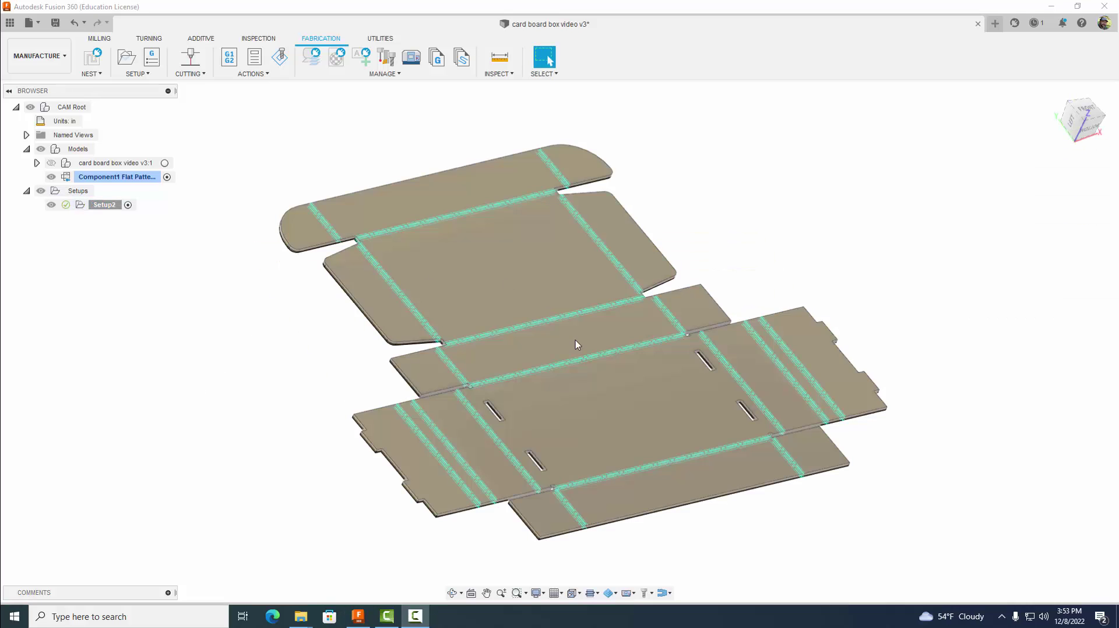
Start a 2D Profile cutting operation and copy the Laser cutter from the Cutting Tools (Inch) library into the local Library
click(190, 57)
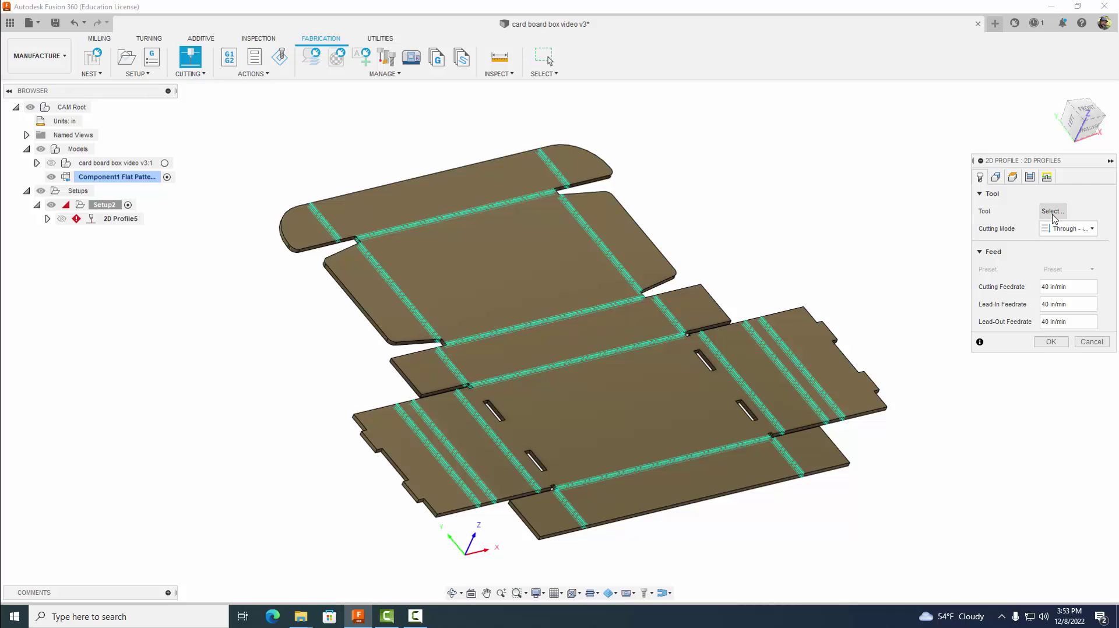
click(1053, 211)
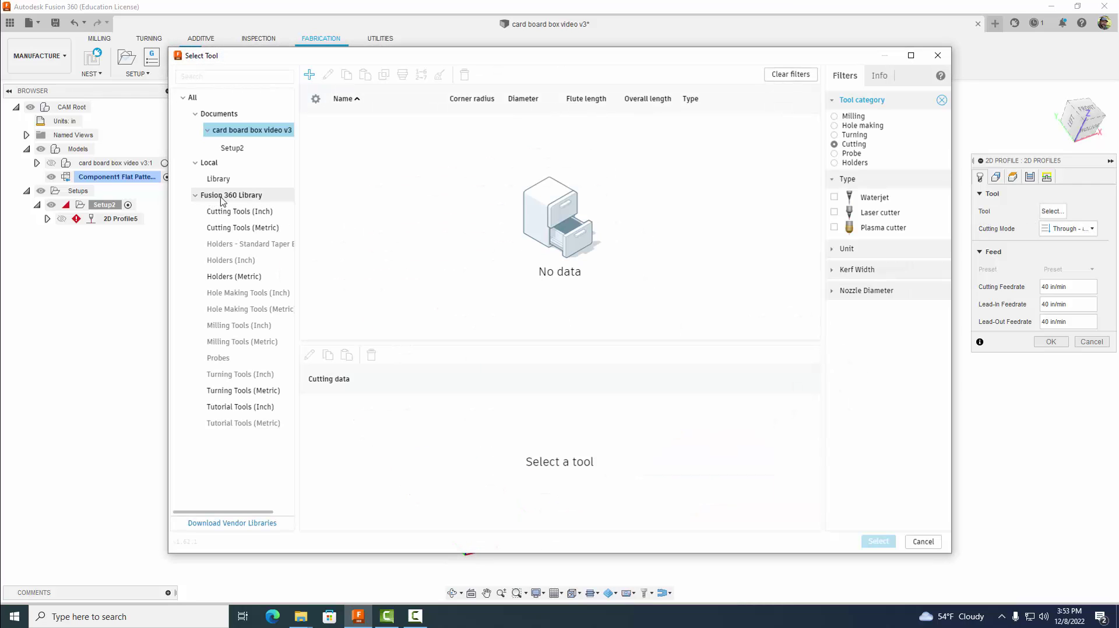
click(236, 216)
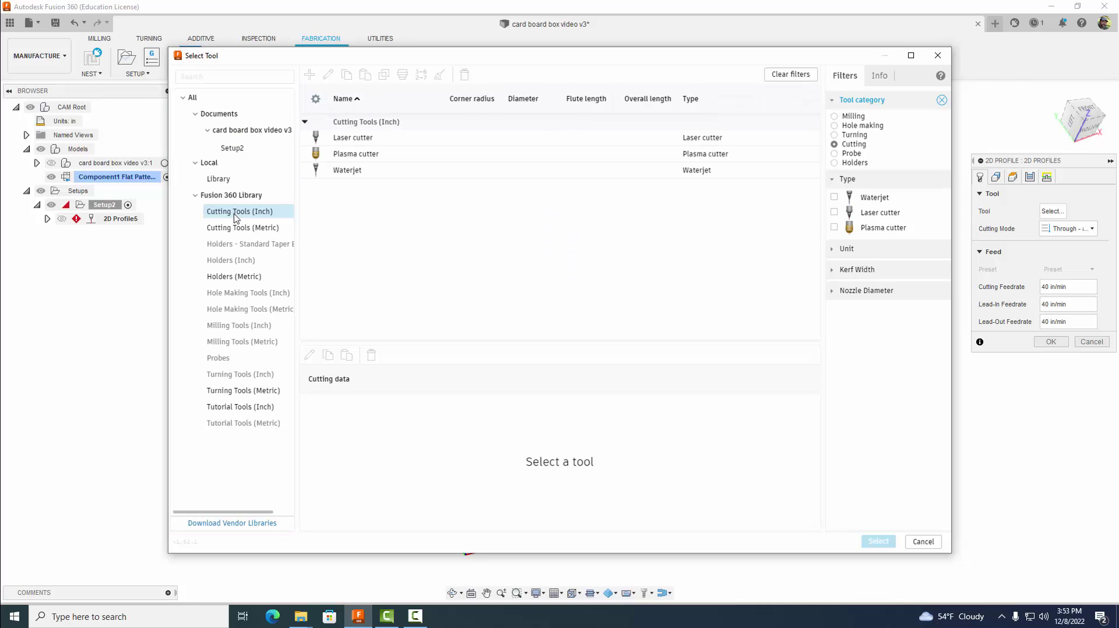
click(347, 142)
right_click(347, 140)
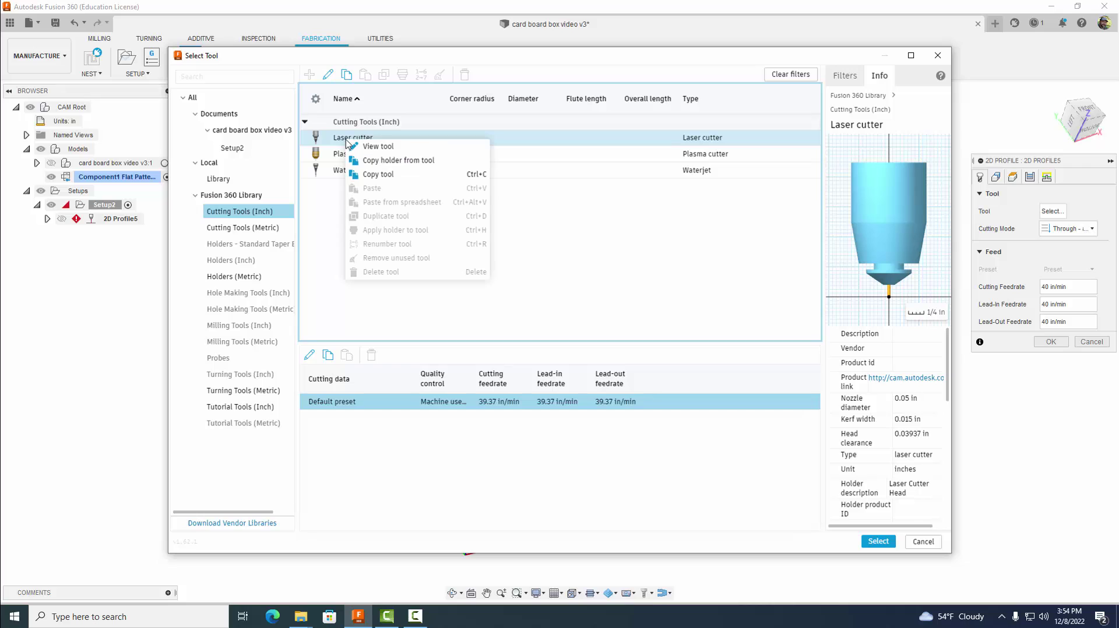
click(361, 175)
click(219, 179)
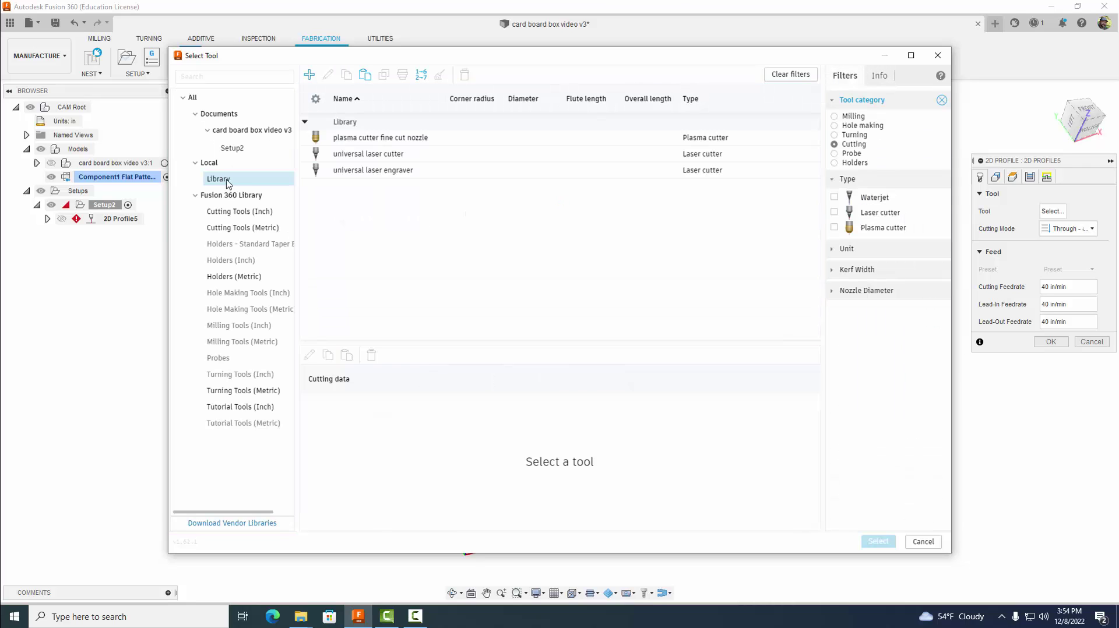
right_click(364, 201)
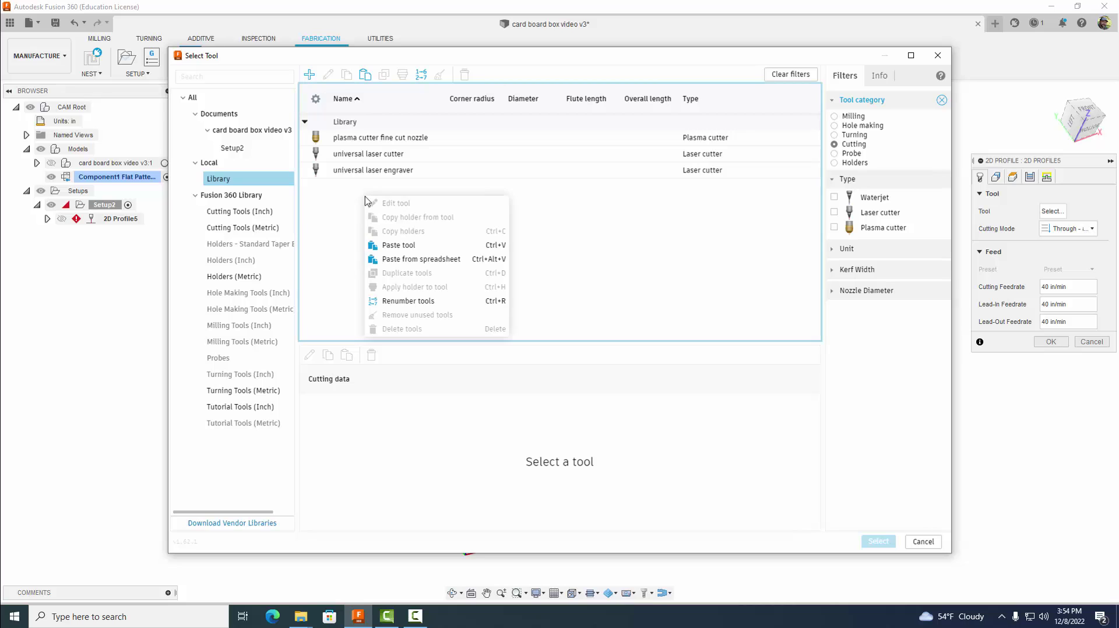
click(390, 248)
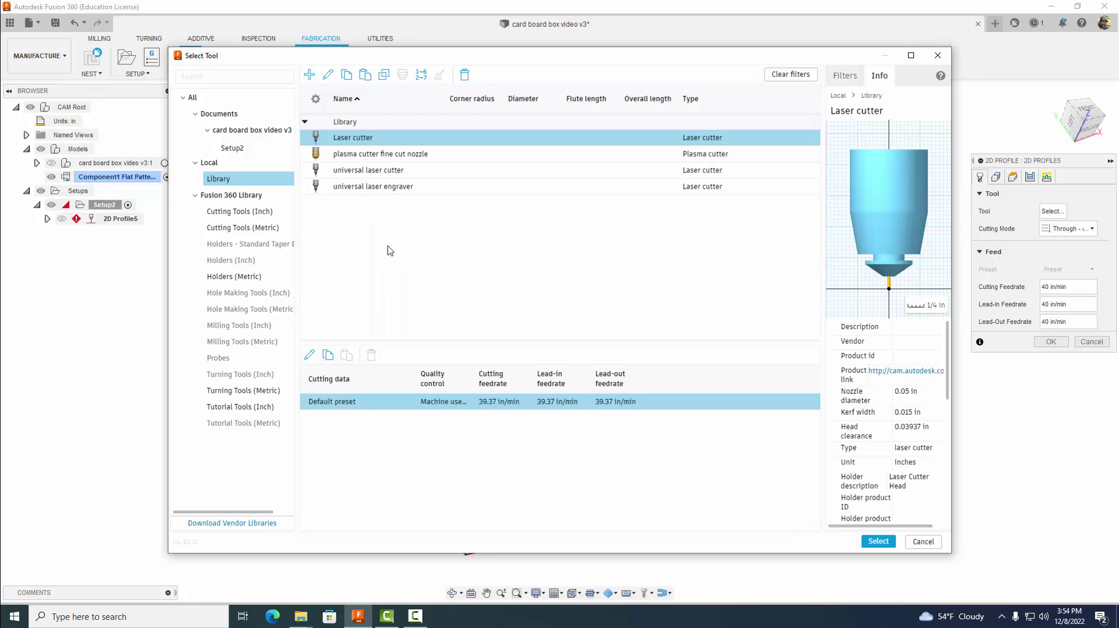
Edit the copied Laser cutter and set its description to "universal laser engraver/cutter"
click(344, 142)
right_click(344, 142)
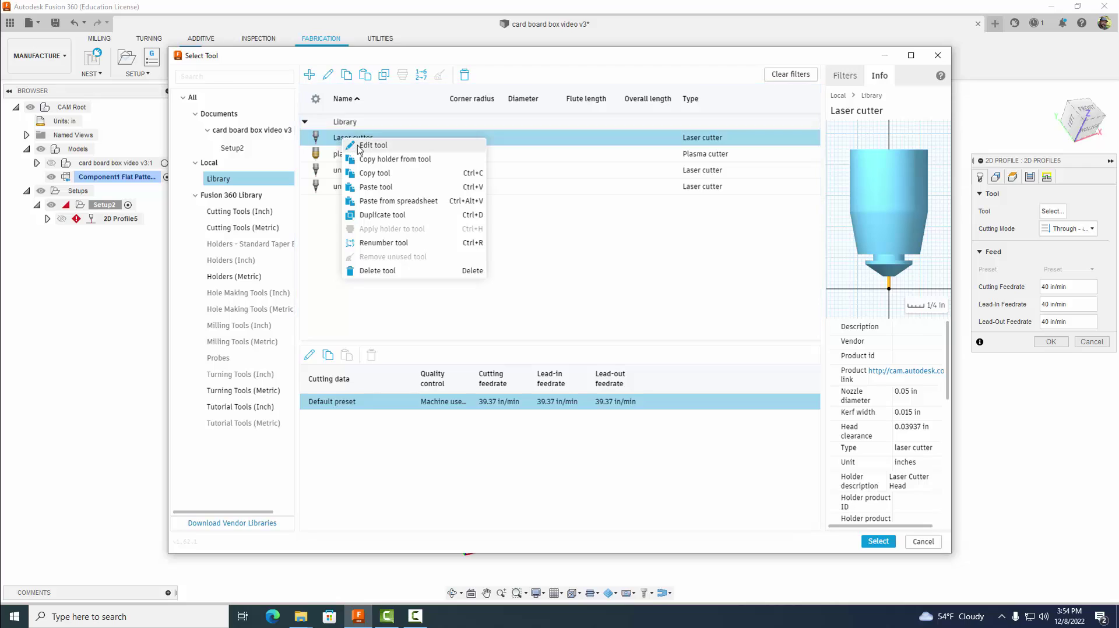
click(358, 146)
click(379, 127)
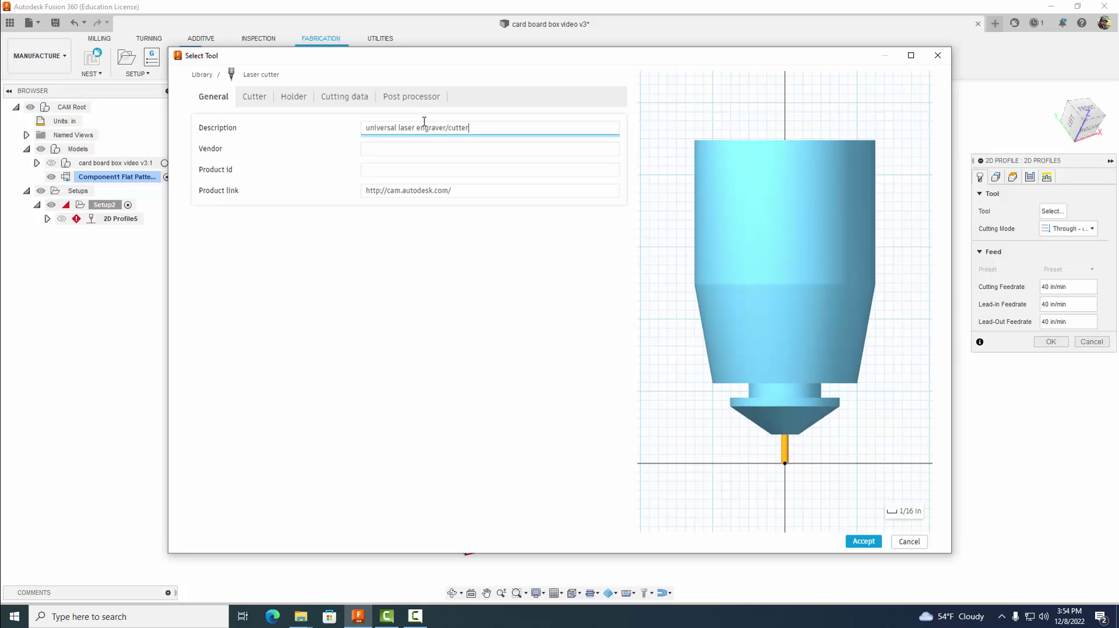
Set the laser cutter's kerf width to 0.01 in
click(254, 97)
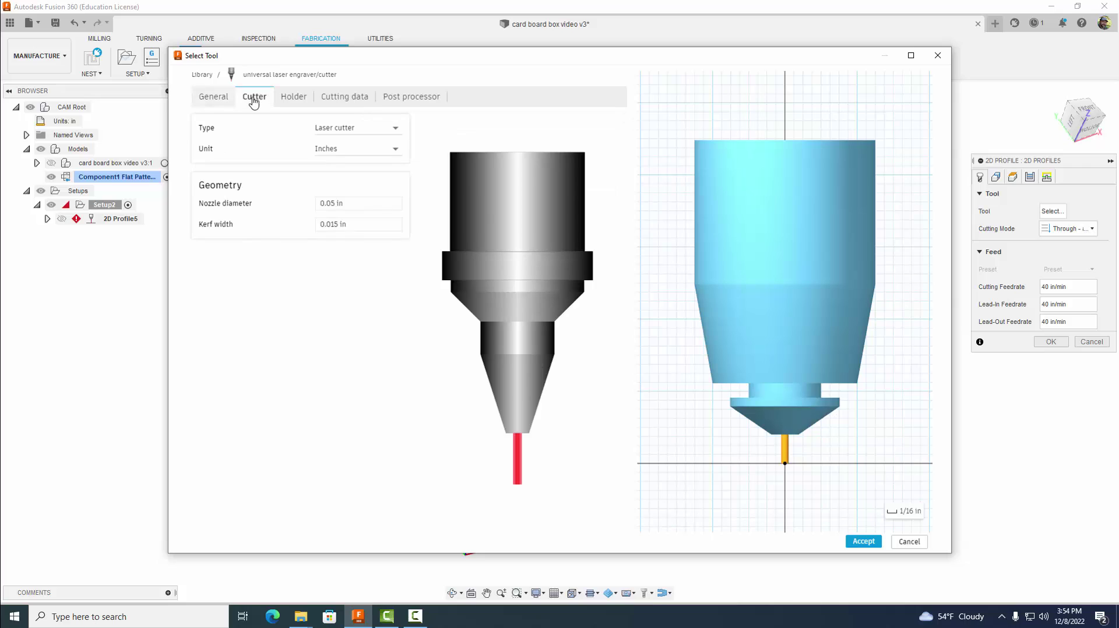
click(339, 223)
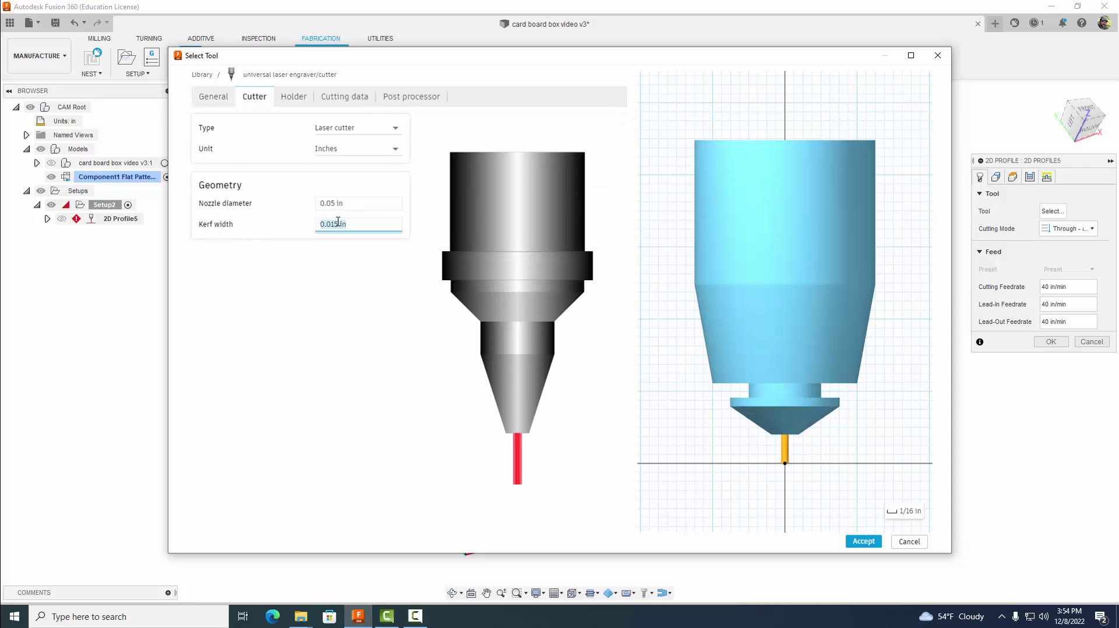
click(338, 222)
Set the tool's post-processor number, length offset and diameter offset to 1, and accept the tool edits
click(382, 99)
click(374, 128)
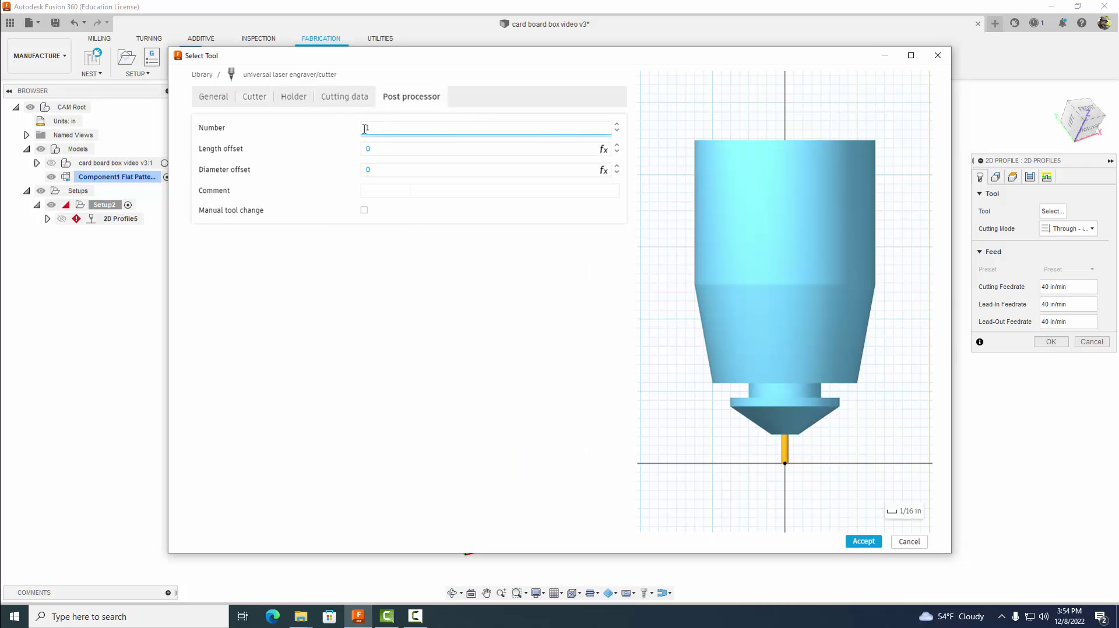
key(Tab)
text(1)
key(Tab)
text(1)
key(Tab)
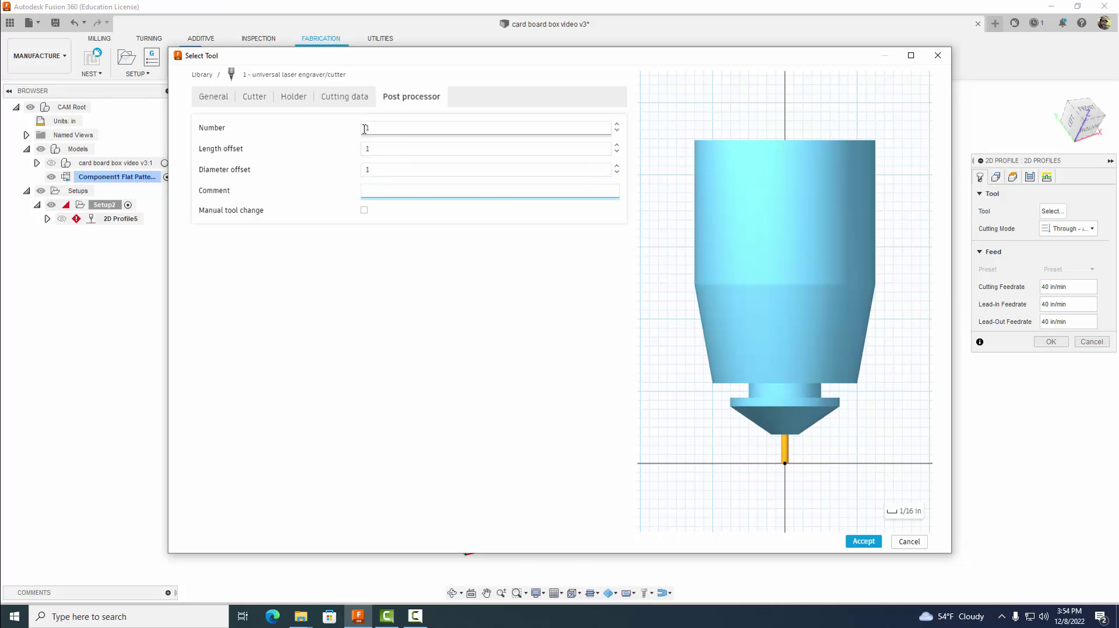
click(856, 542)
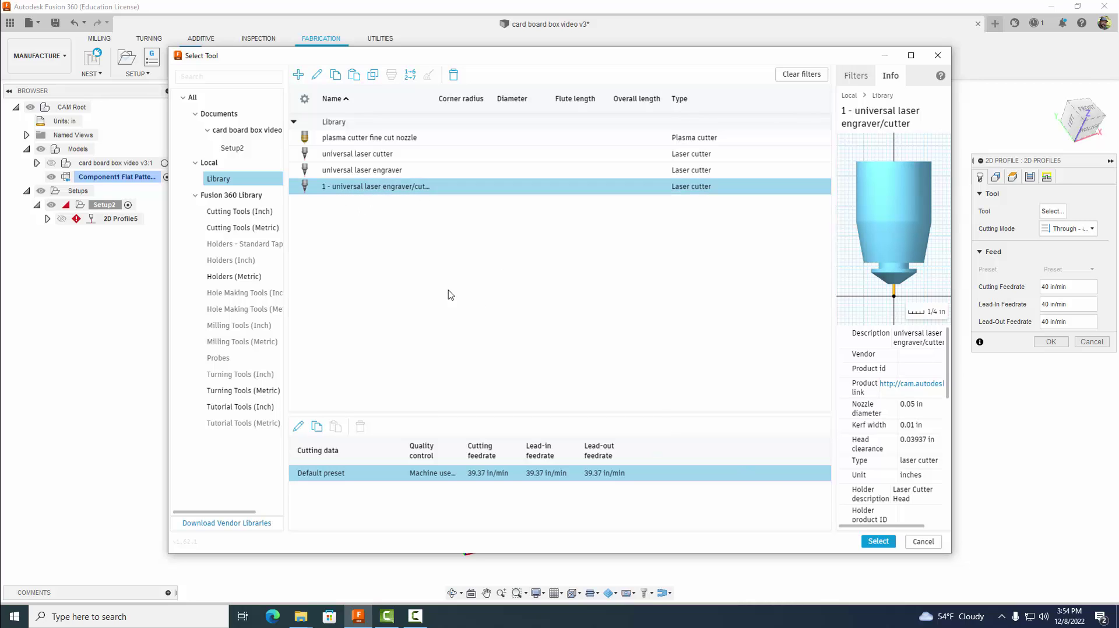
Assign the universal laser engraver/cutter to the 2D Profile operation and set its cutting mode to Etch
click(872, 542)
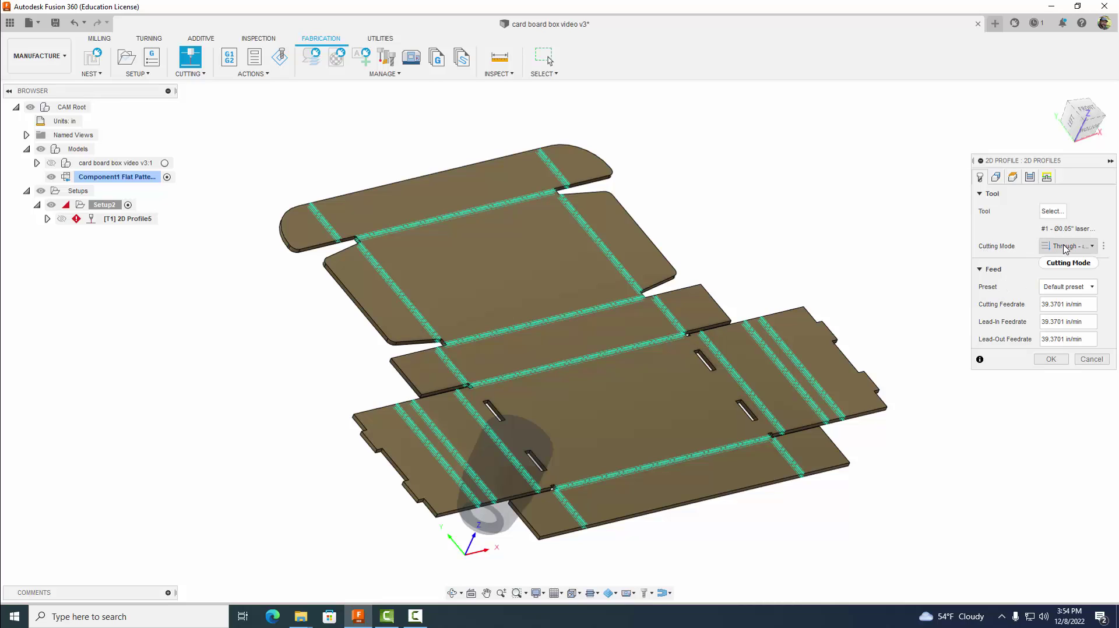
click(1068, 246)
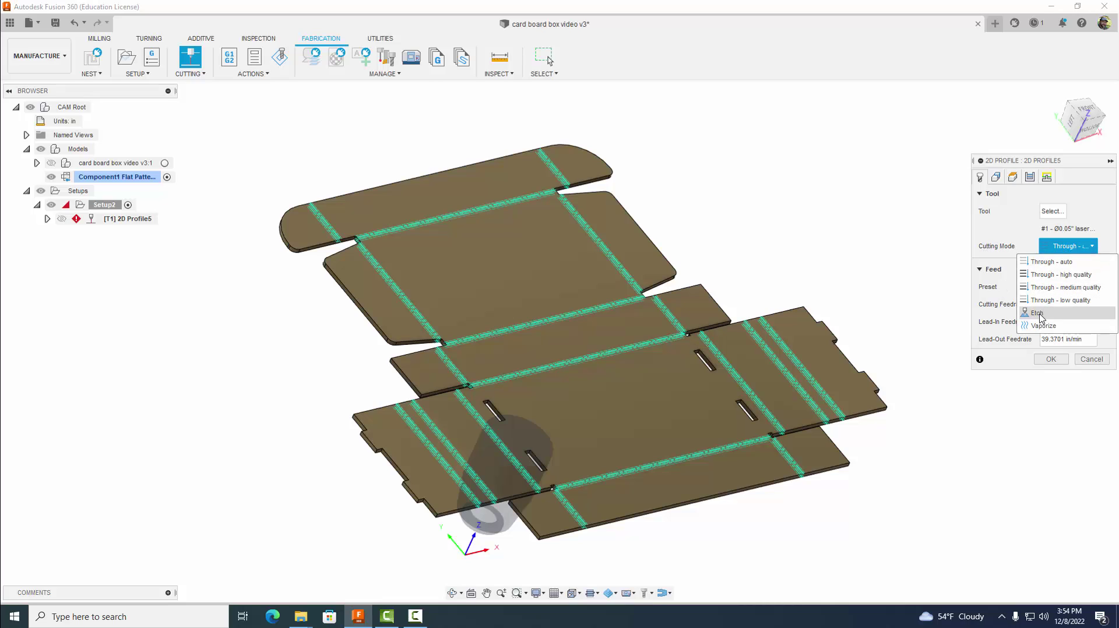
click(1041, 314)
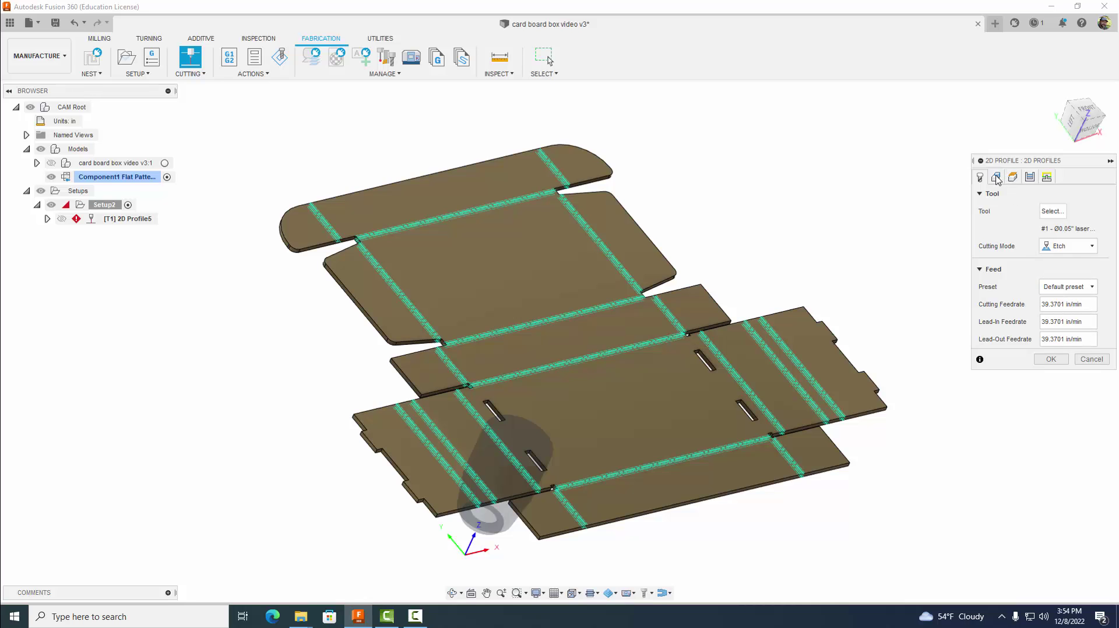
Select as contours the center bend lines at the lid panel's right and lower edges and at the right tab of the panel below it
click(997, 178)
mouse_move(857, 233)
shift+middle_down()
mouse_move(822, 237)
mouse_move(845, 236)
shift+middle_up()
scroll(432, 424, up, 10)
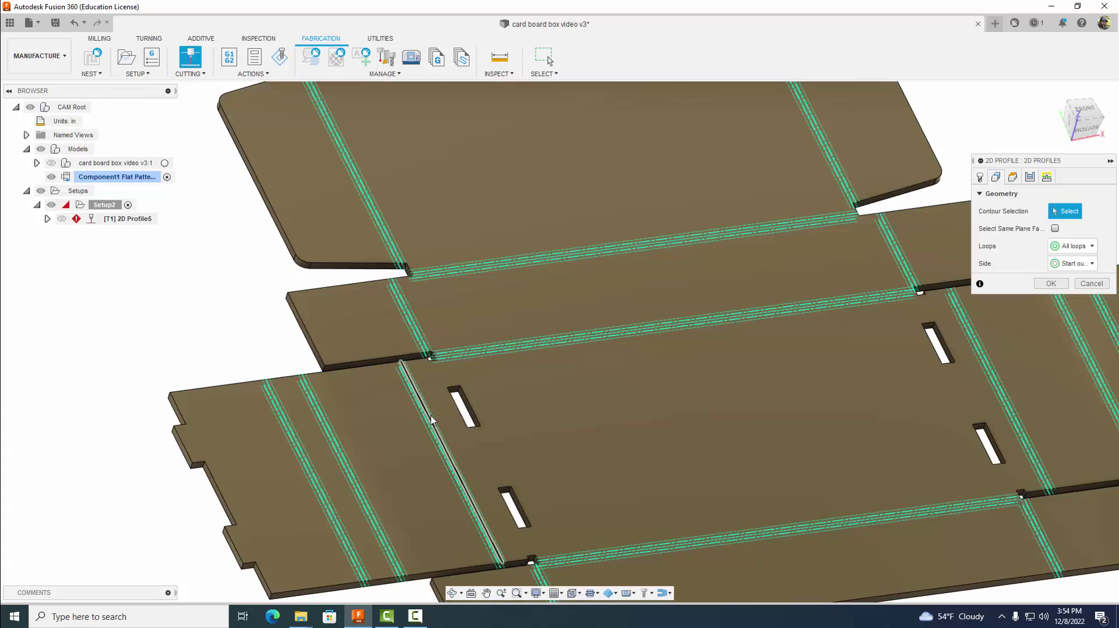
scroll(449, 377, up, 3)
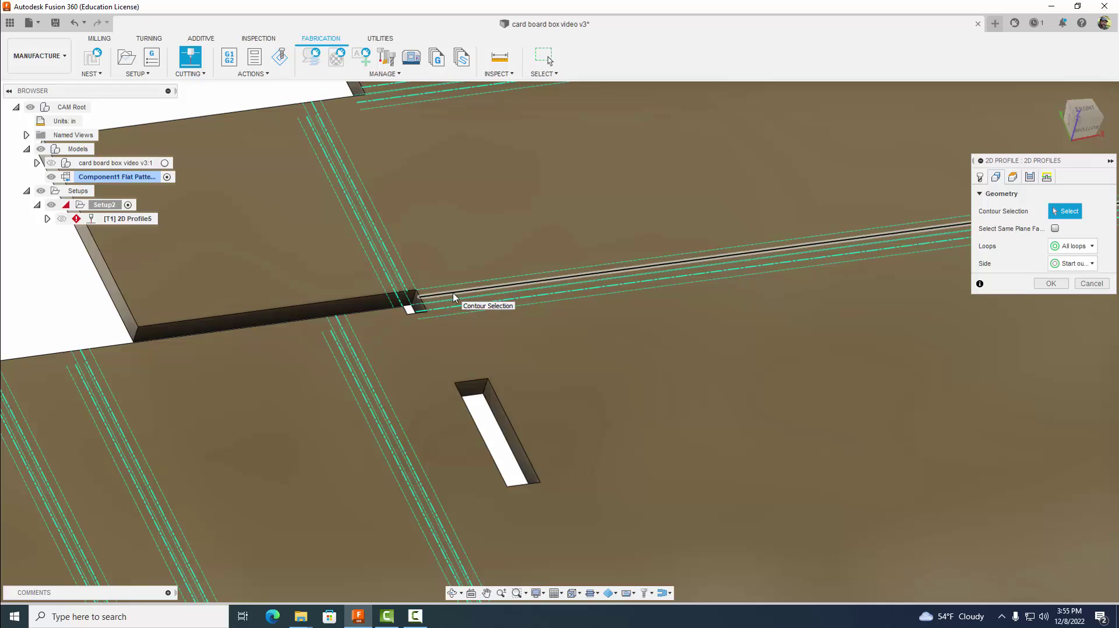
scroll(460, 245, down, 8)
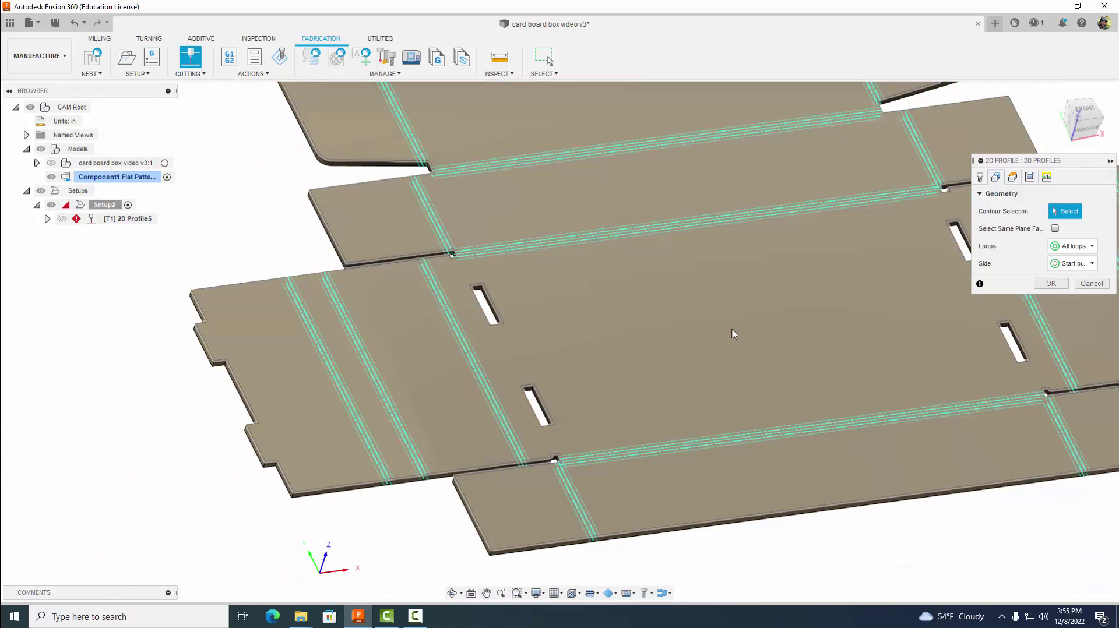
shift+middle_drag(733, 334, 798, 376)
scroll(892, 408, up, 3)
middle_drag(1007, 392, 250, 271)
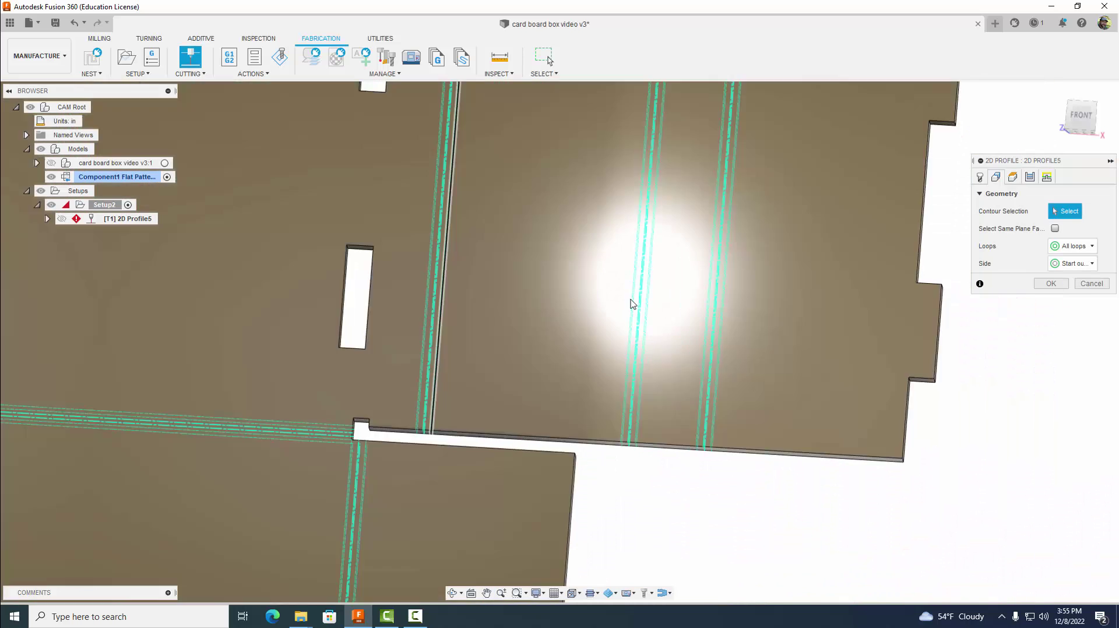
click(1081, 116)
scroll(607, 338, up, 3)
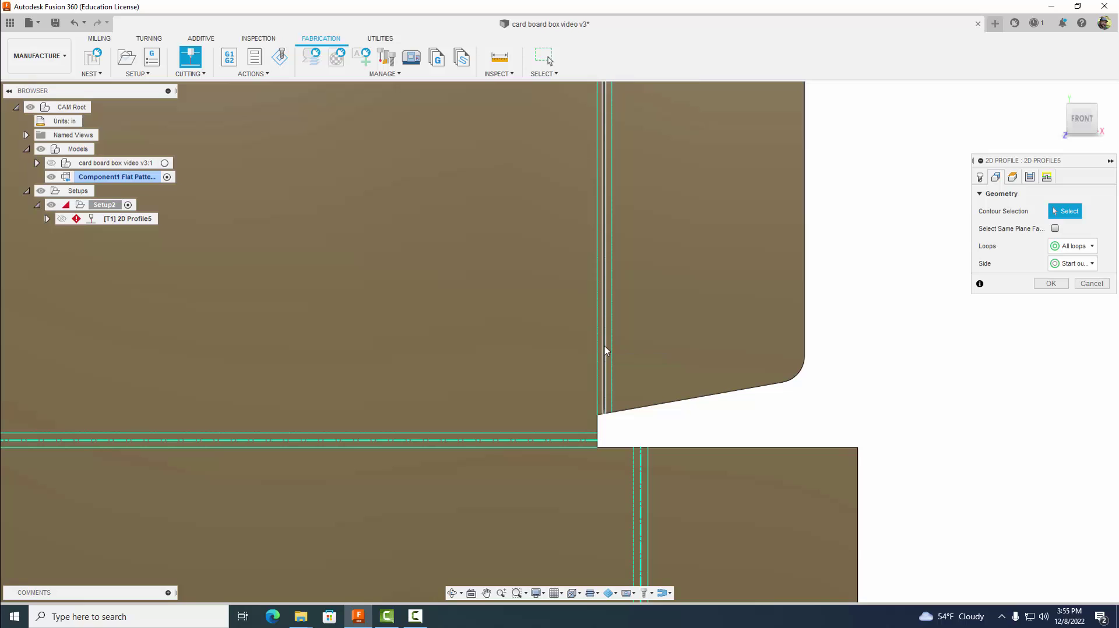
click(605, 351)
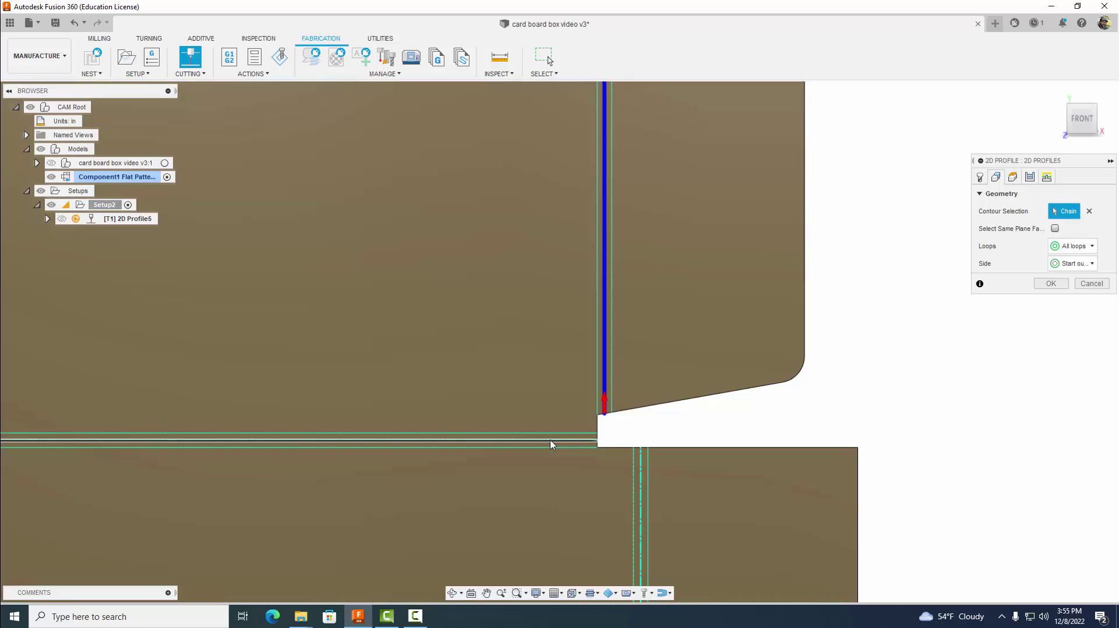
click(550, 441)
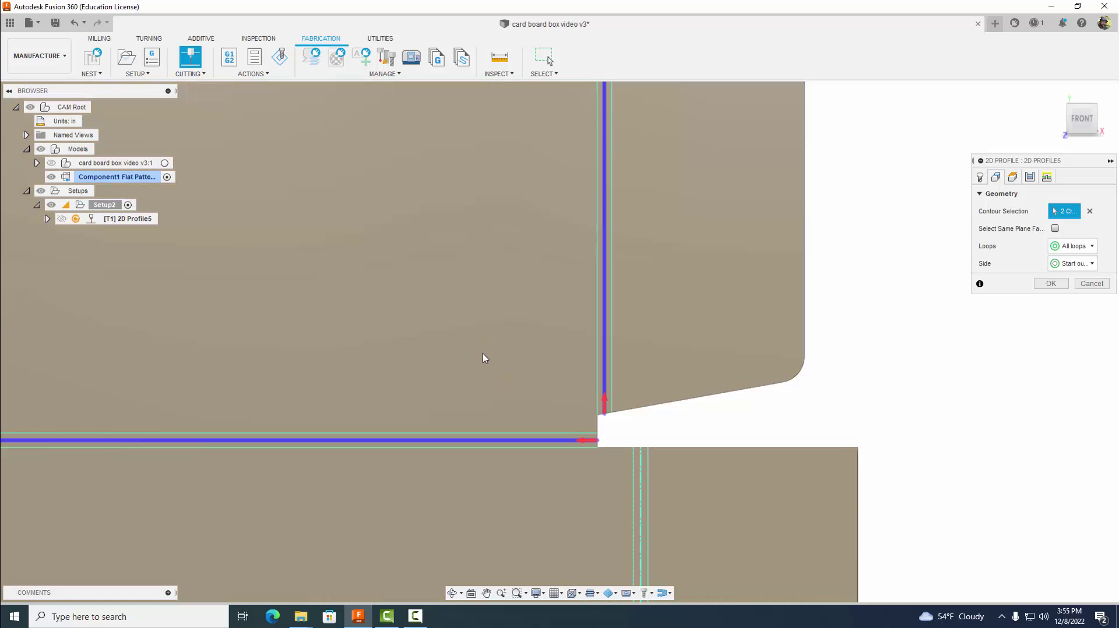
scroll(481, 354, down, 3)
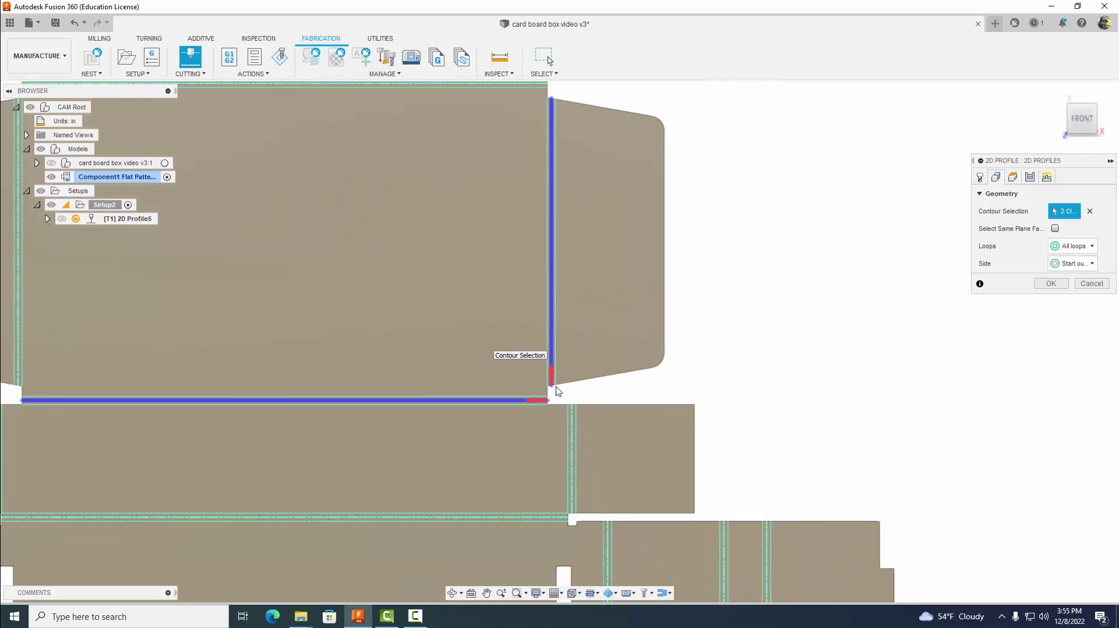
scroll(575, 411, up, 2)
click(568, 424)
scroll(496, 443, down, 2)
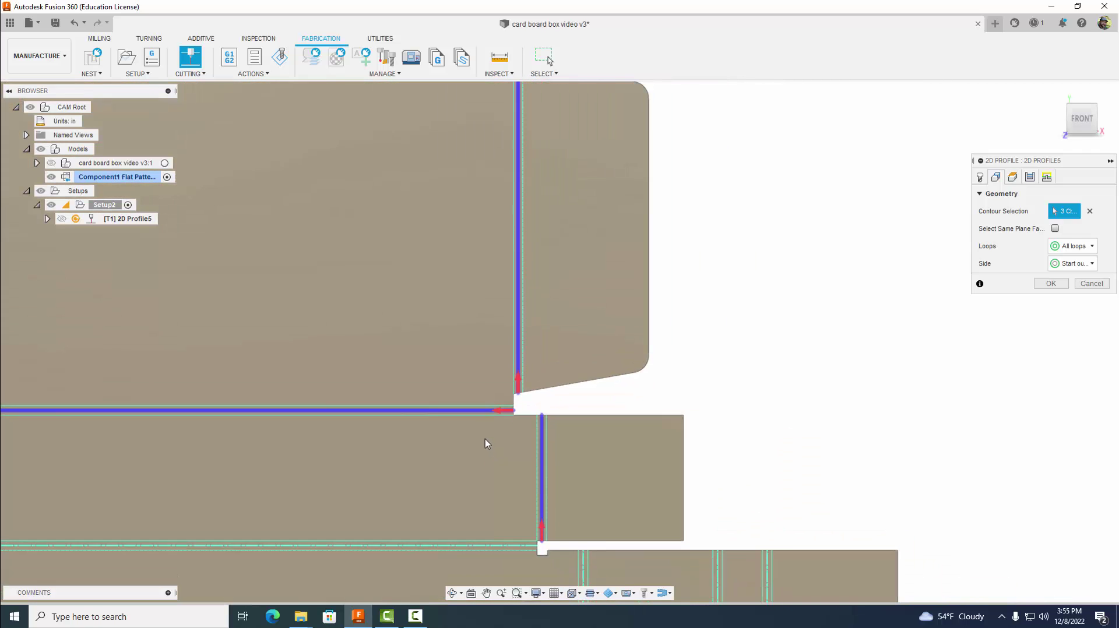
Add the center bend lines at the lid panel's upper and left edges and at both rounded ends of the top flap
scroll(485, 439, down, 4)
scroll(478, 365, up, 6)
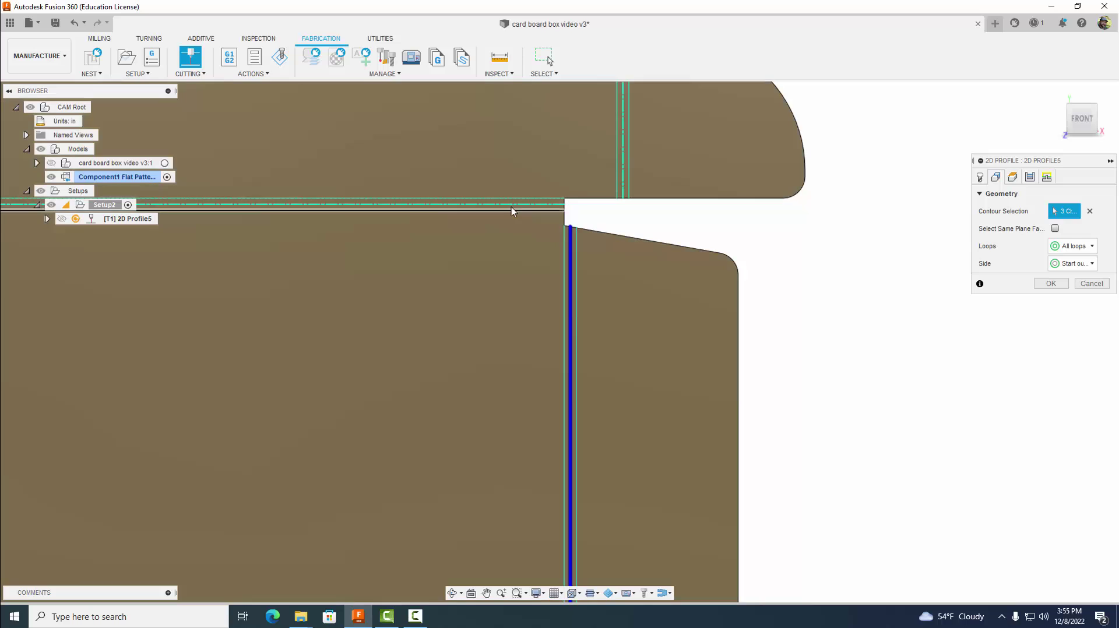
click(512, 205)
click(621, 172)
middle_drag(457, 315, 645, 343)
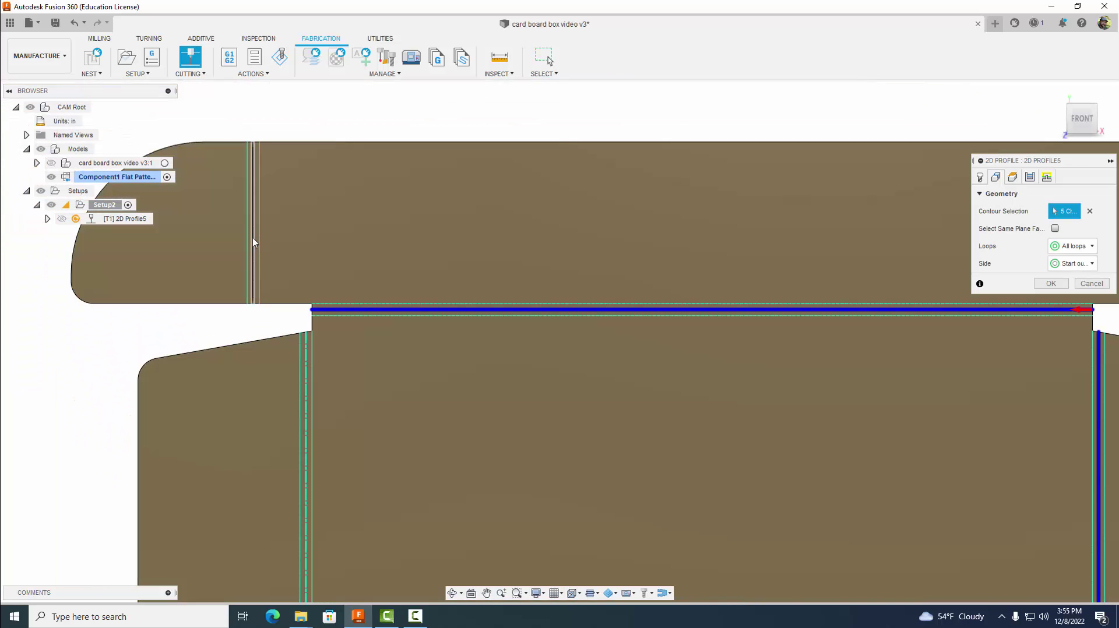
click(253, 242)
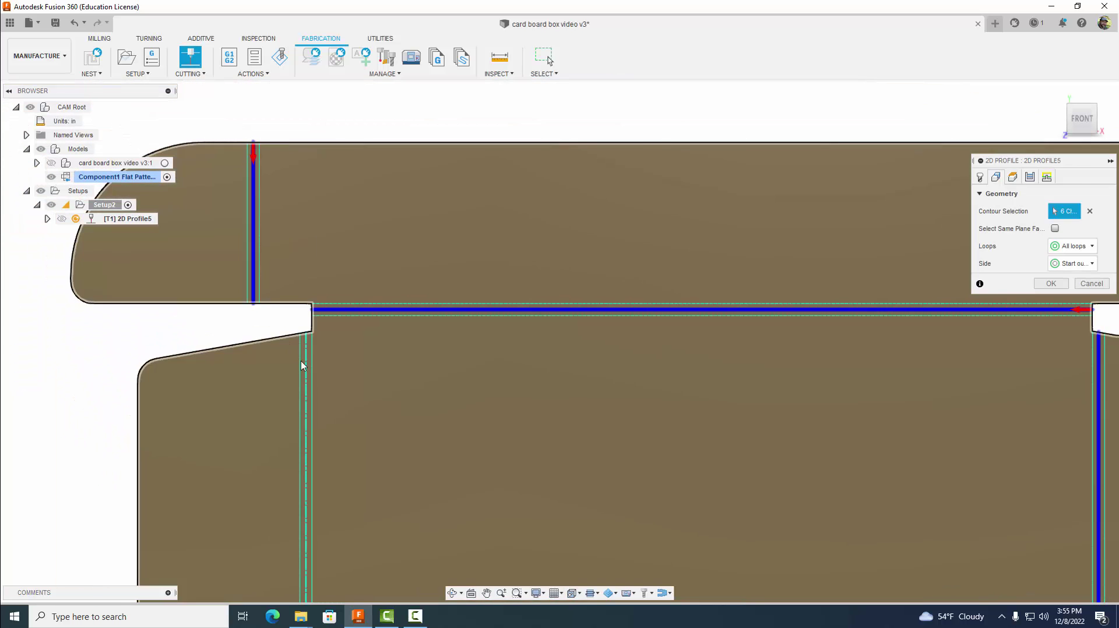
click(305, 368)
Add the center bend lines at the back panel's left tab and between the back panel and the slotted base
scroll(396, 396, down, 5)
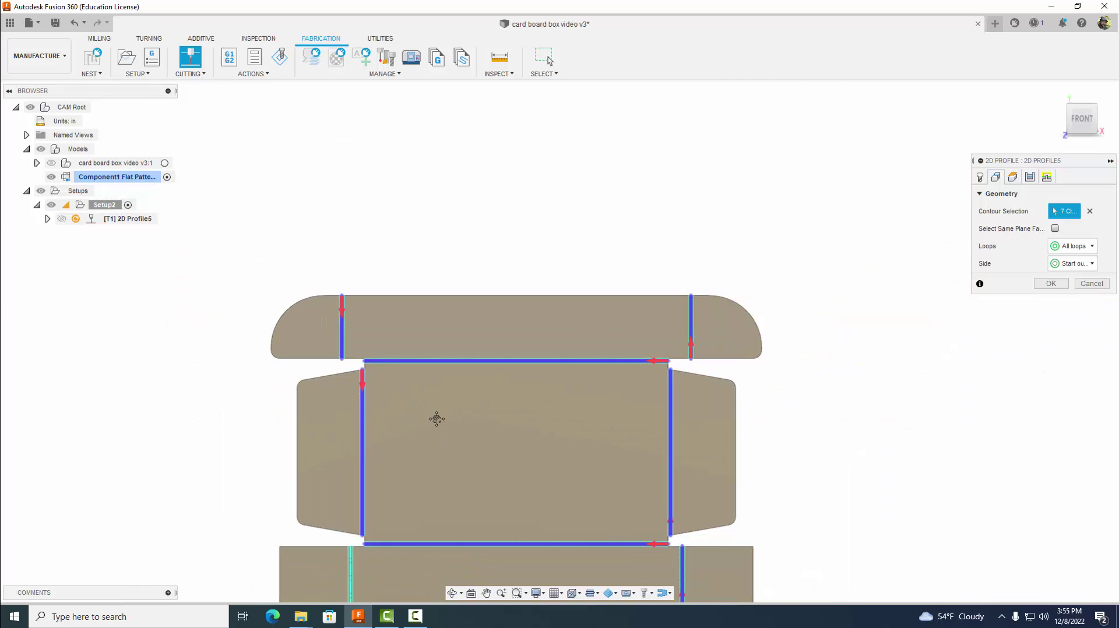
middle_drag(437, 419, 452, 315)
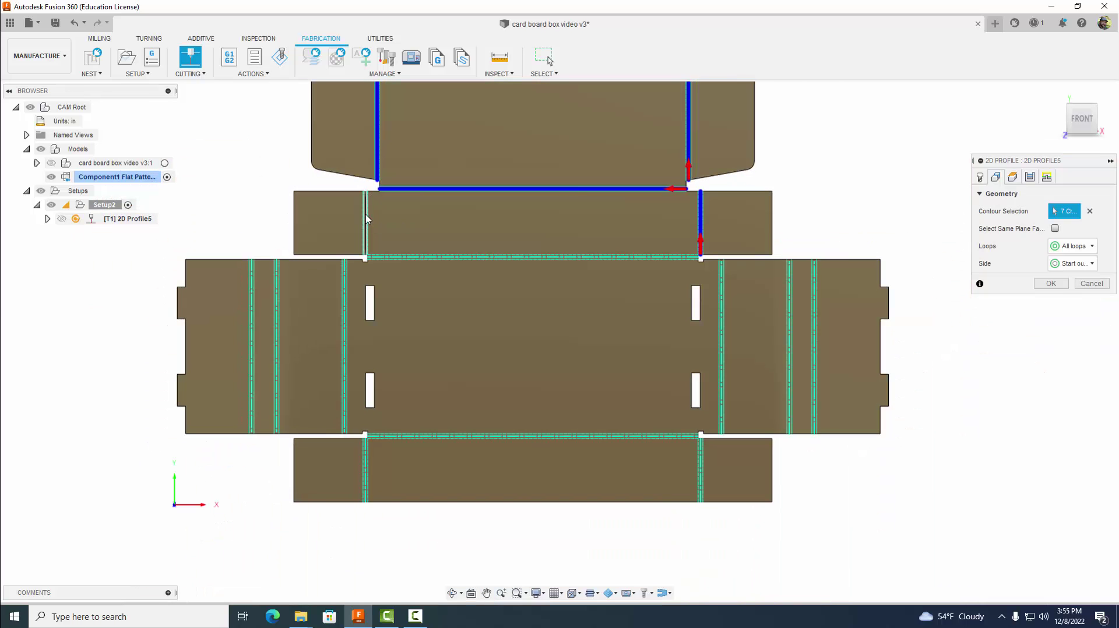
scroll(366, 221, up, 3)
click(366, 221)
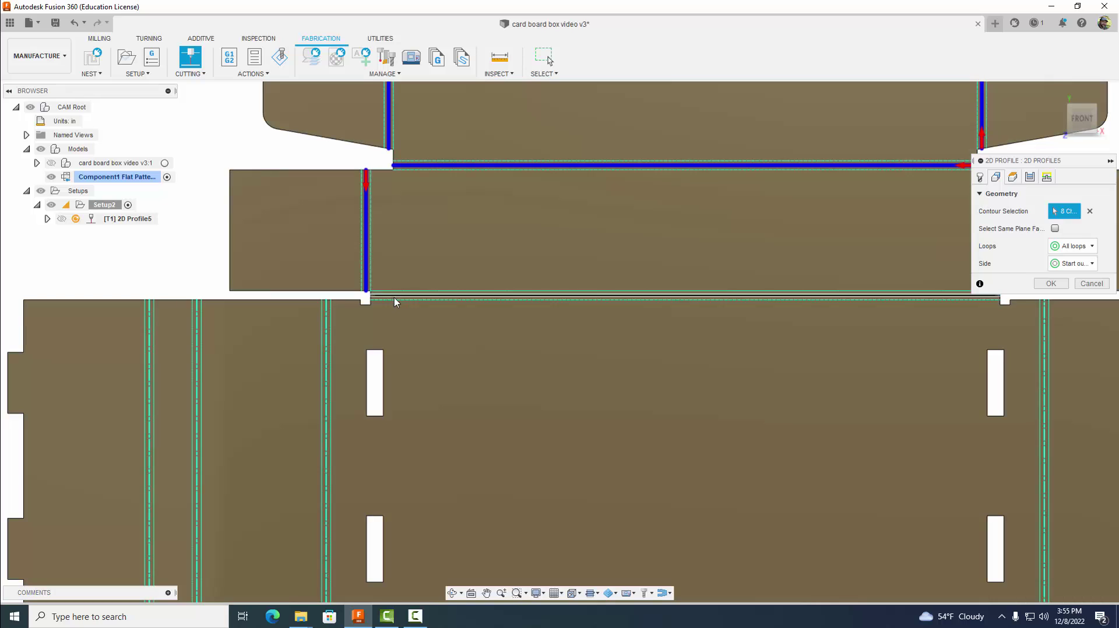
click(398, 301)
click(398, 302)
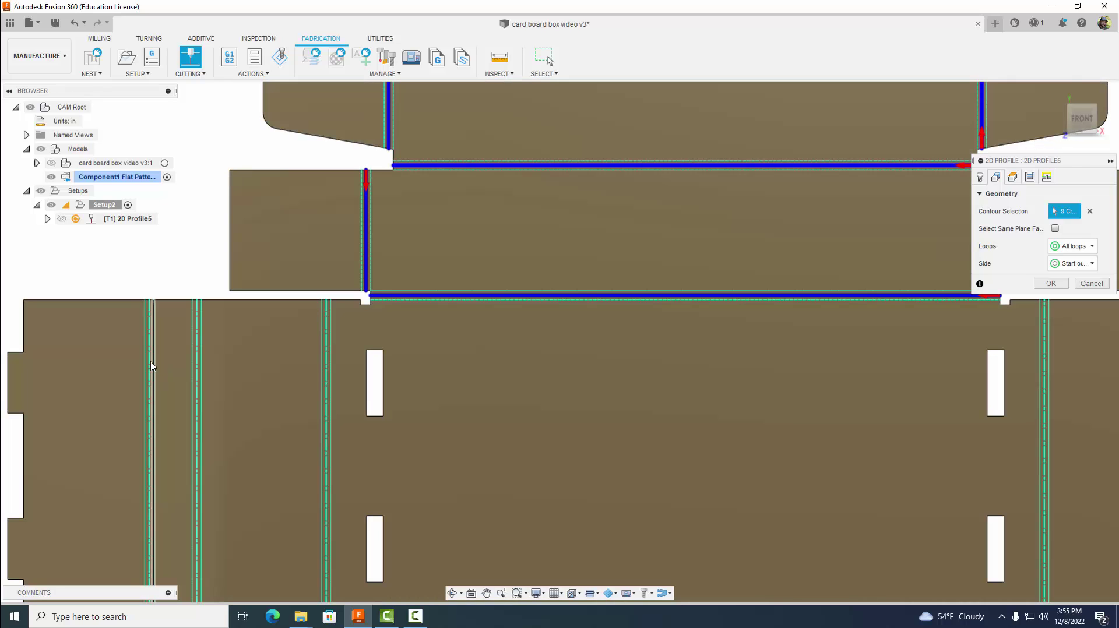
Add the three vertical center bend lines on the left side wall to the contour selection
click(151, 368)
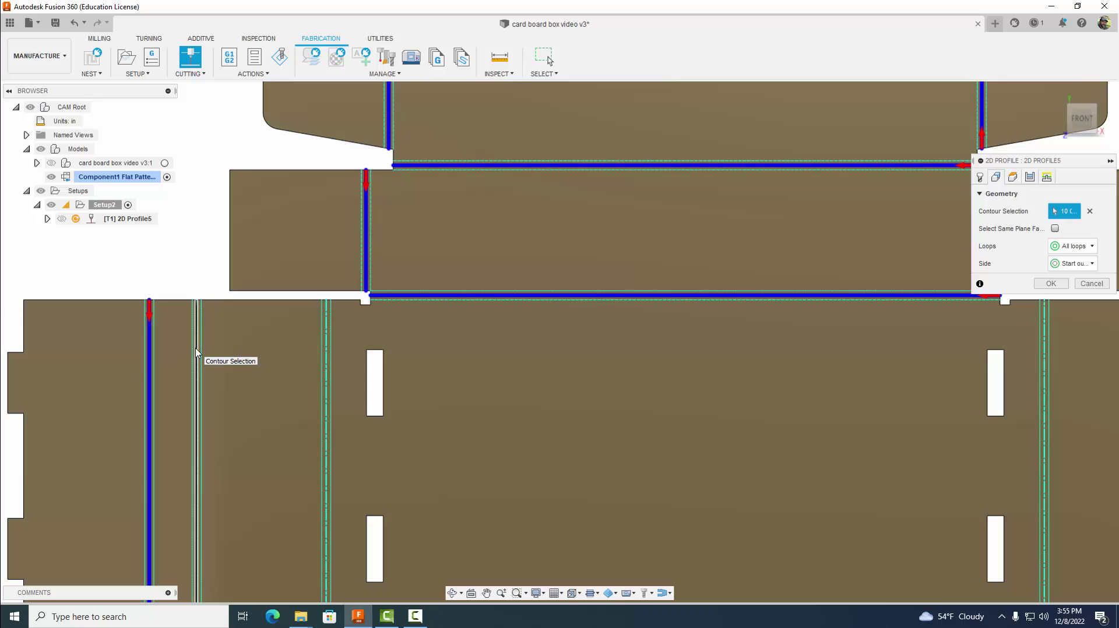
click(197, 357)
click(327, 352)
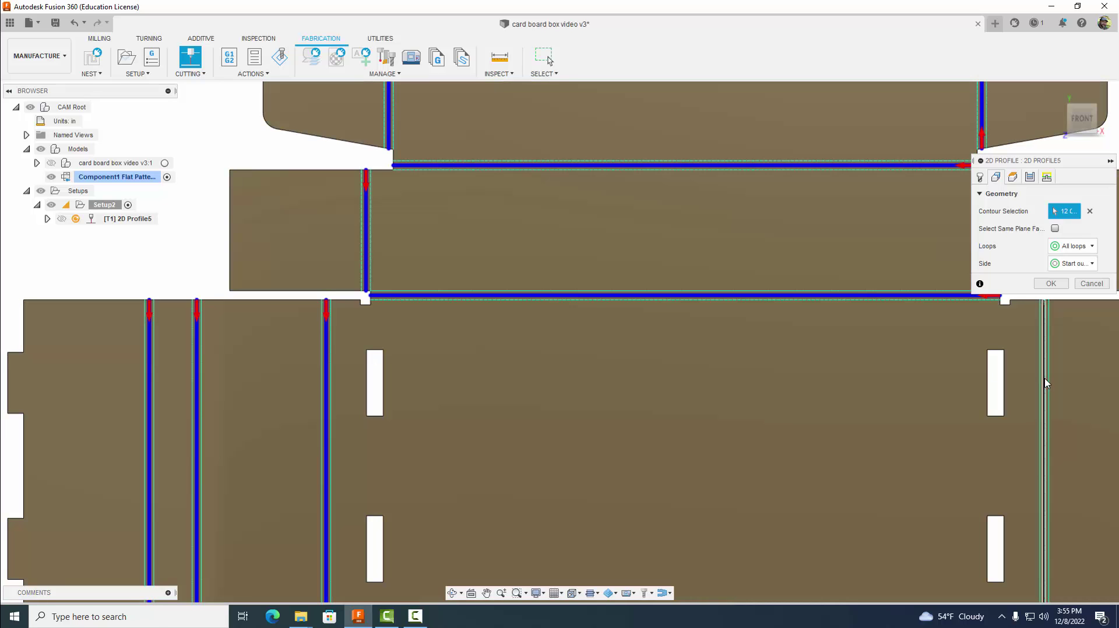
Add the three vertical center bend lines on the right side wall to the contour selection
click(1044, 382)
scroll(884, 379, down, 3)
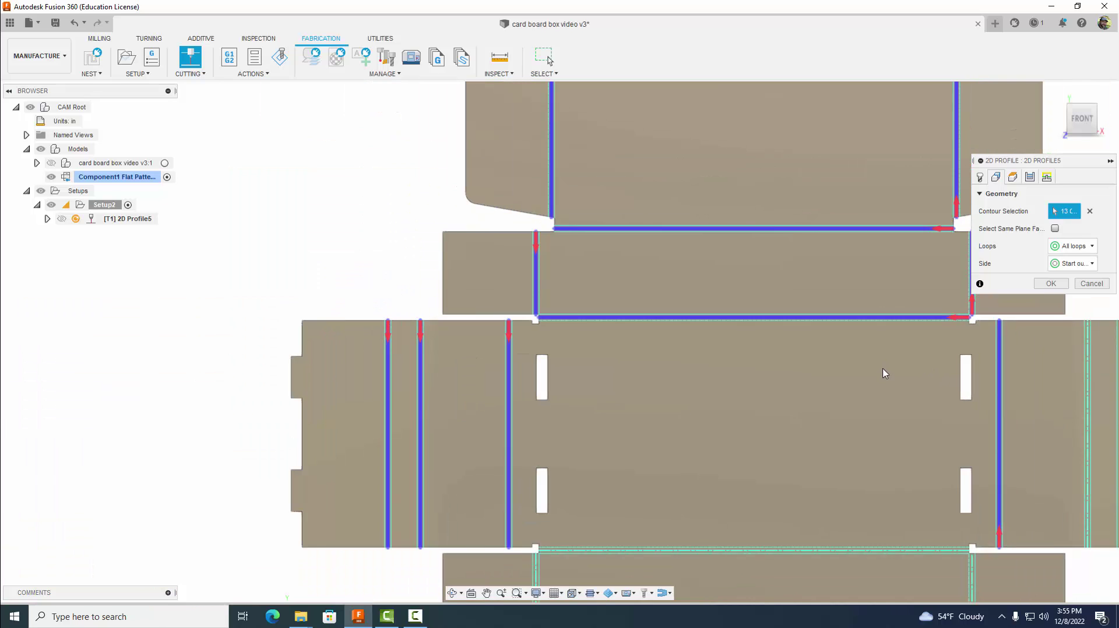
middle_drag(885, 379, 519, 355)
scroll(642, 357, up, 4)
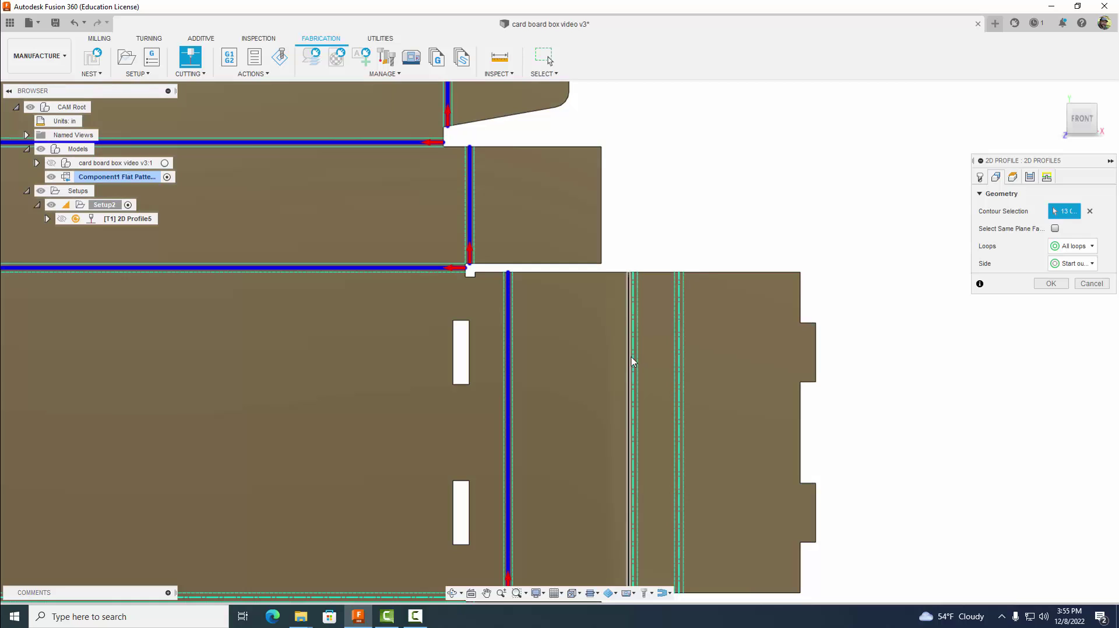
click(635, 357)
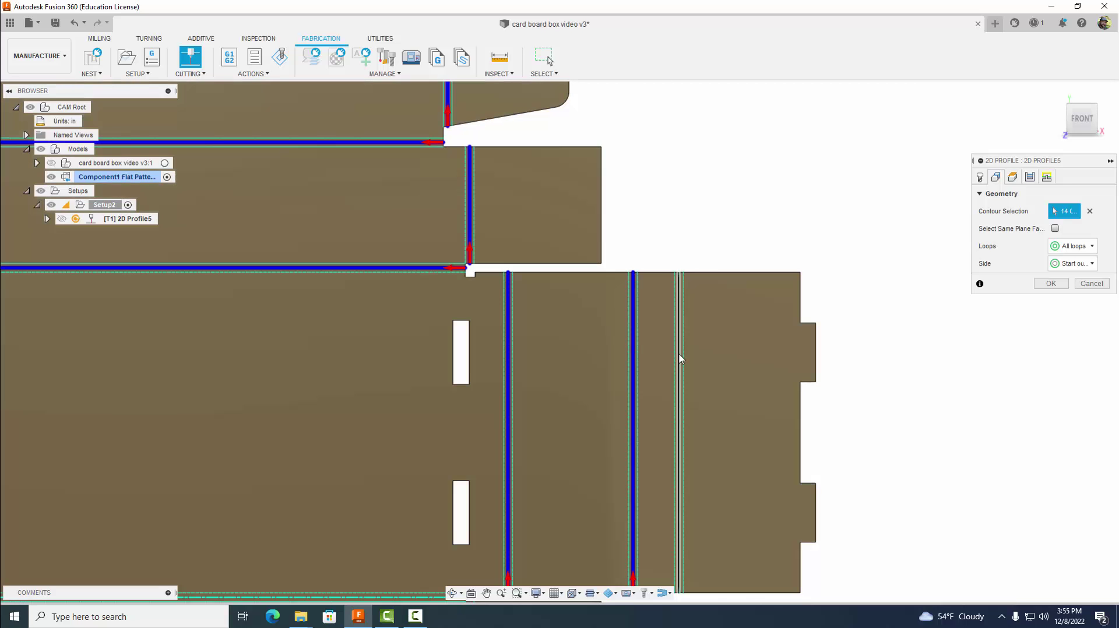
click(676, 358)
Add the center bend lines between the base and the bottommost panel and at that panel's two end tabs
middle_drag(430, 419, 708, 216)
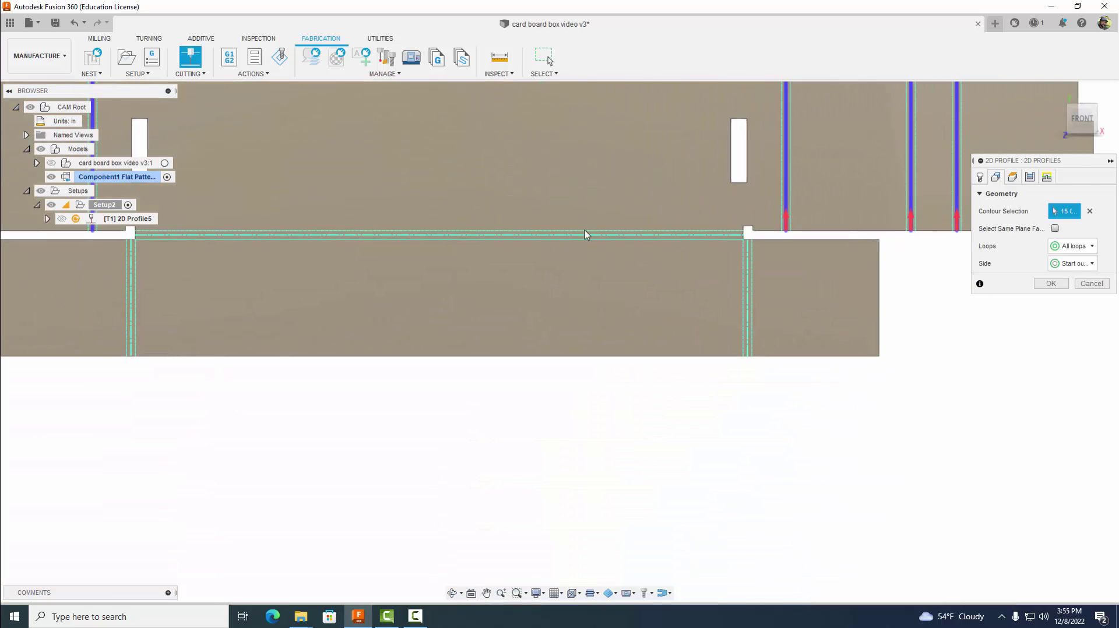
click(580, 236)
click(748, 269)
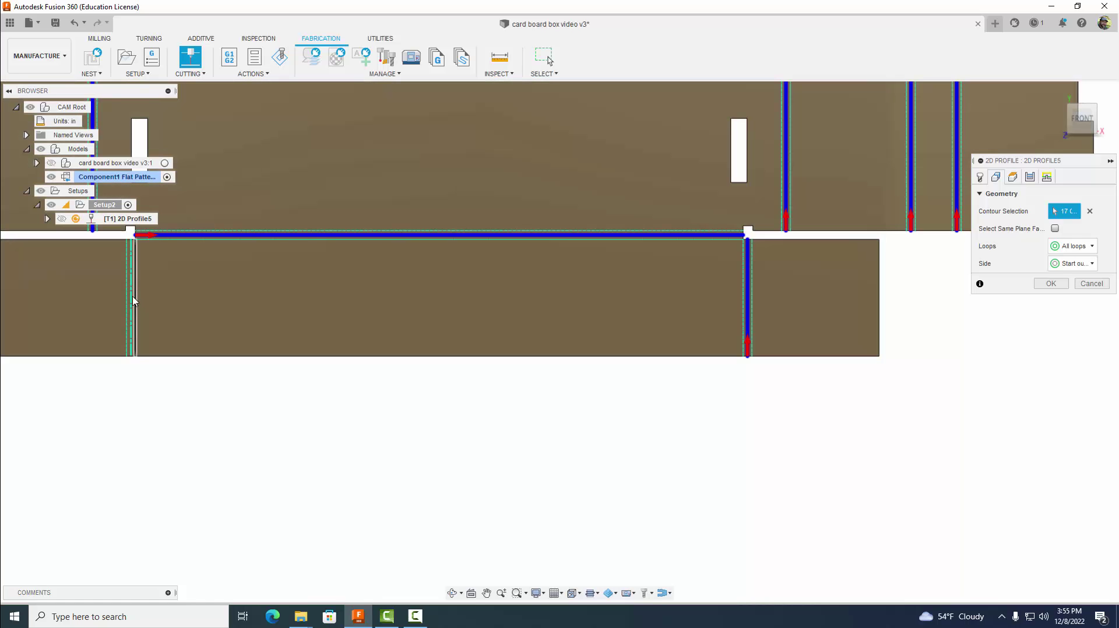
click(133, 301)
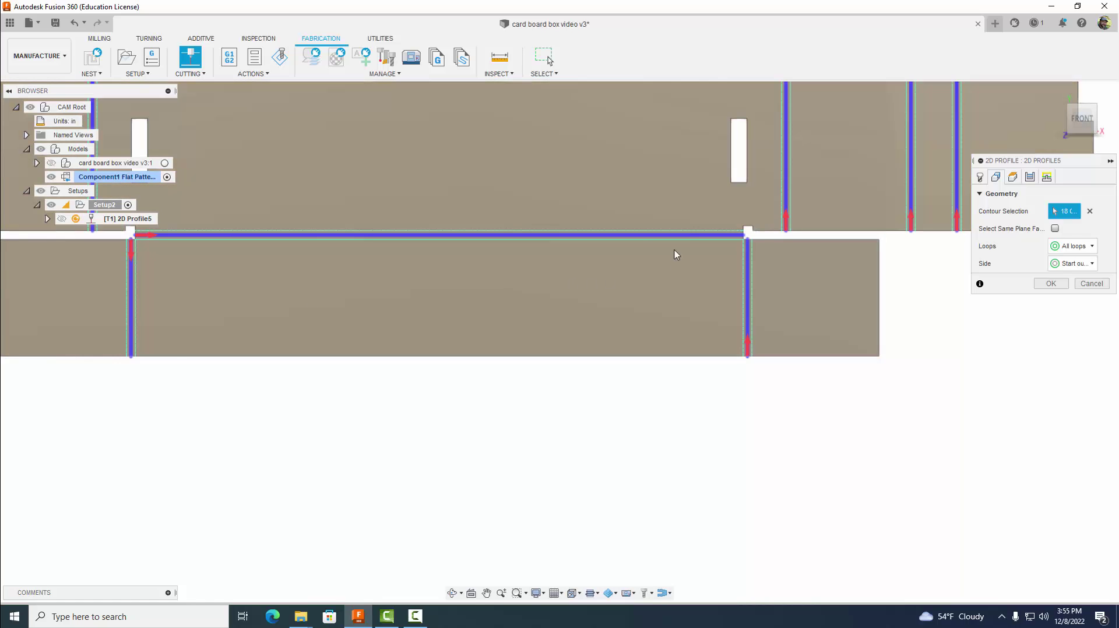
Check the selected bend lines and the pass settings, and accept the etching operation to generate its toolpath
scroll(674, 250, down, 5)
middle_drag(613, 222, 572, 414)
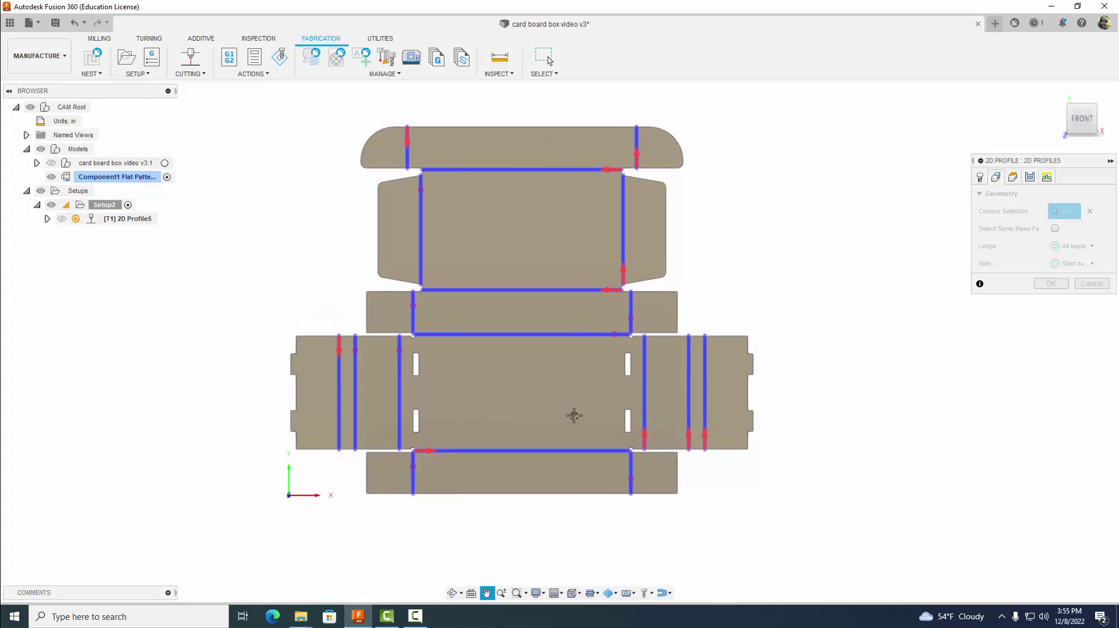
click(1030, 177)
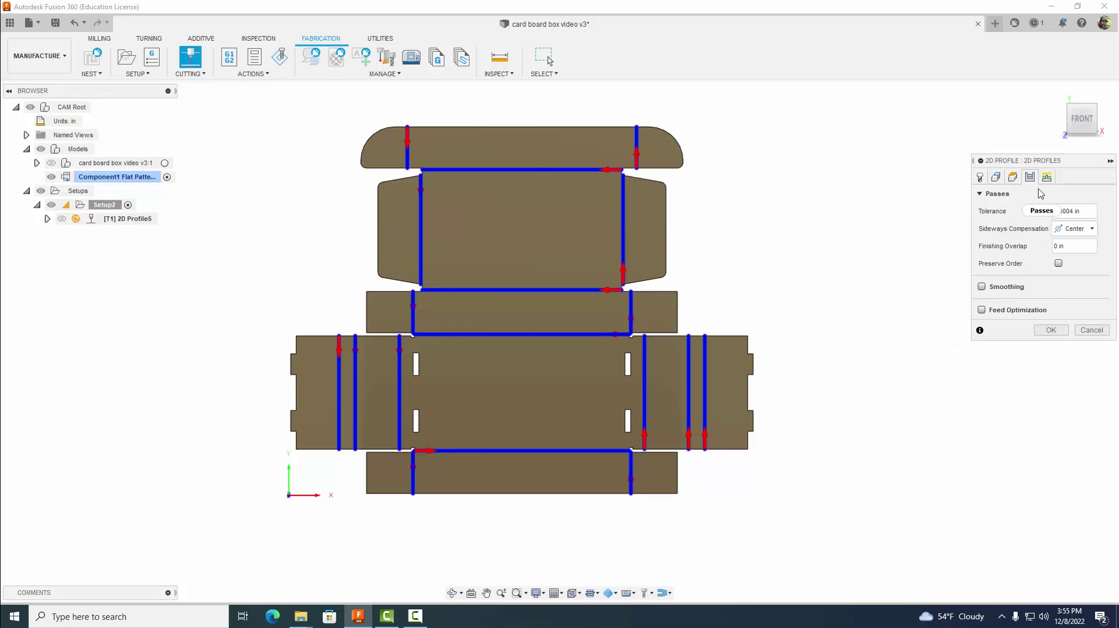
click(1052, 330)
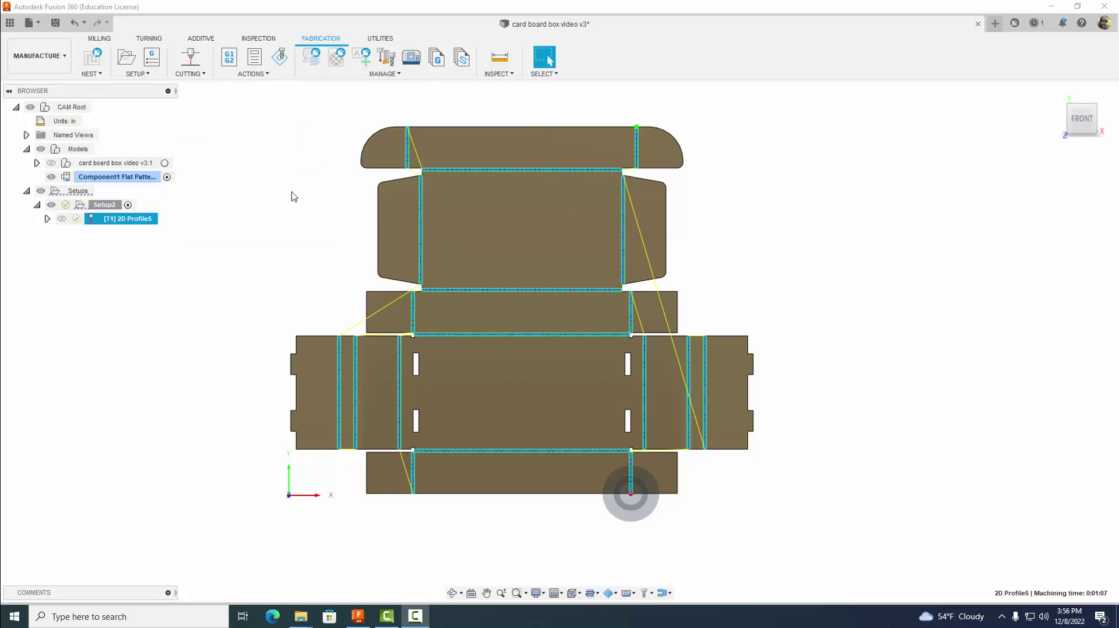
Start a second 2D Profile in Through - auto cutting mode and select the flat pattern's entire face as its contour
click(197, 63)
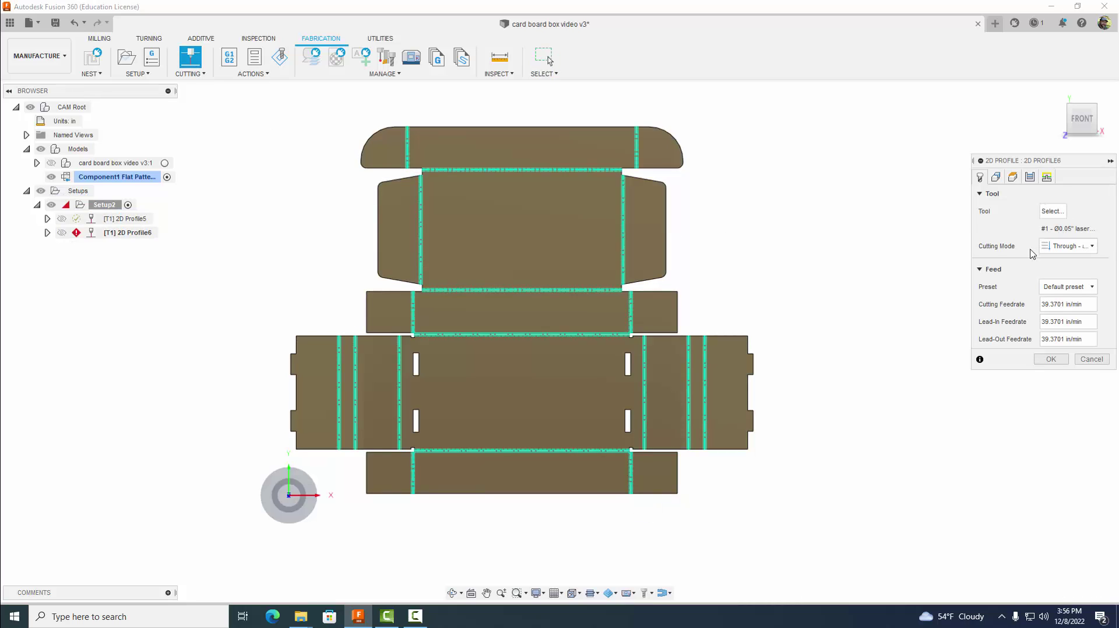
click(1066, 249)
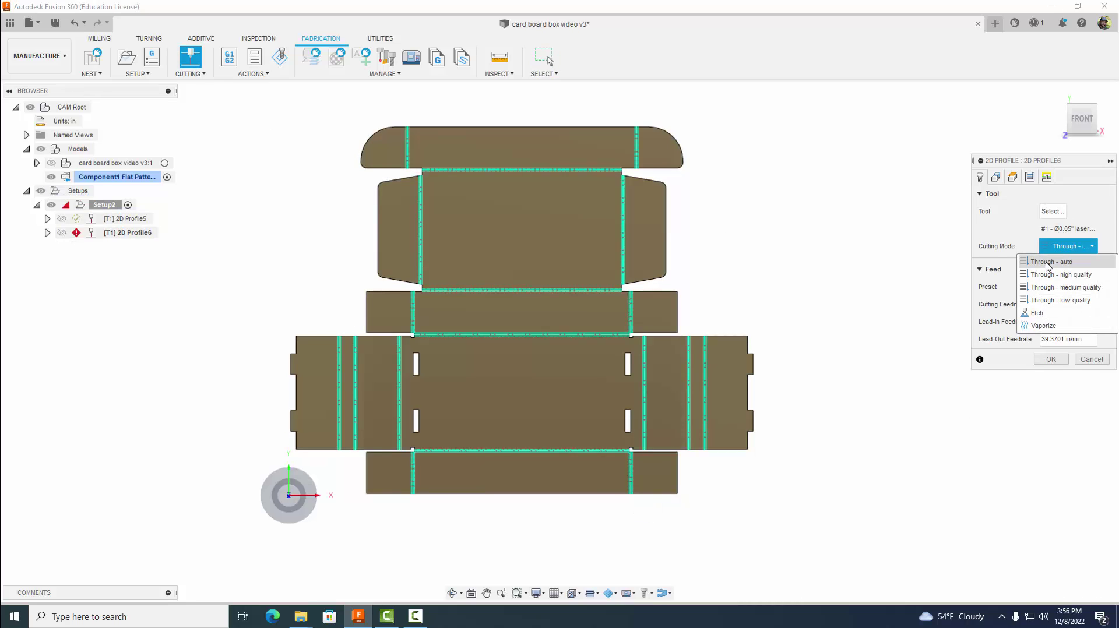
click(1056, 266)
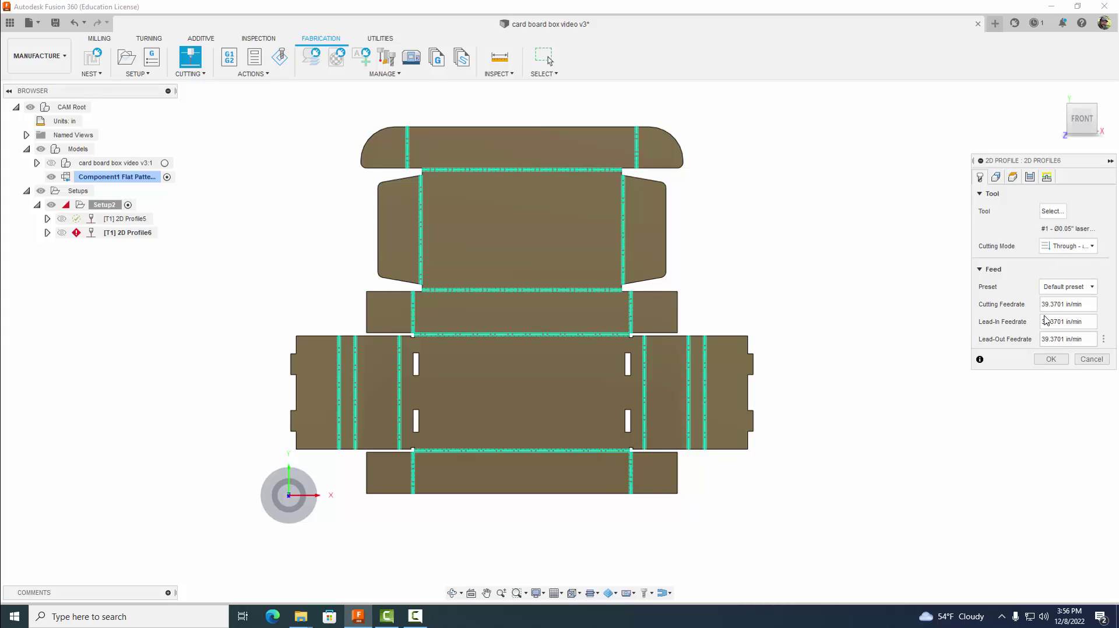
click(996, 178)
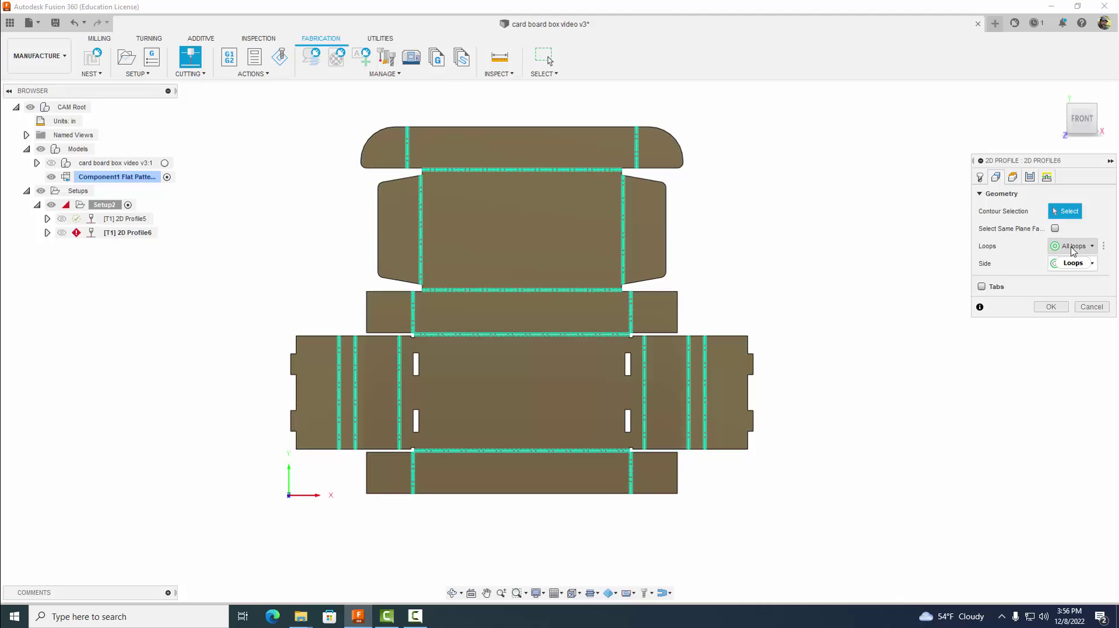
click(578, 215)
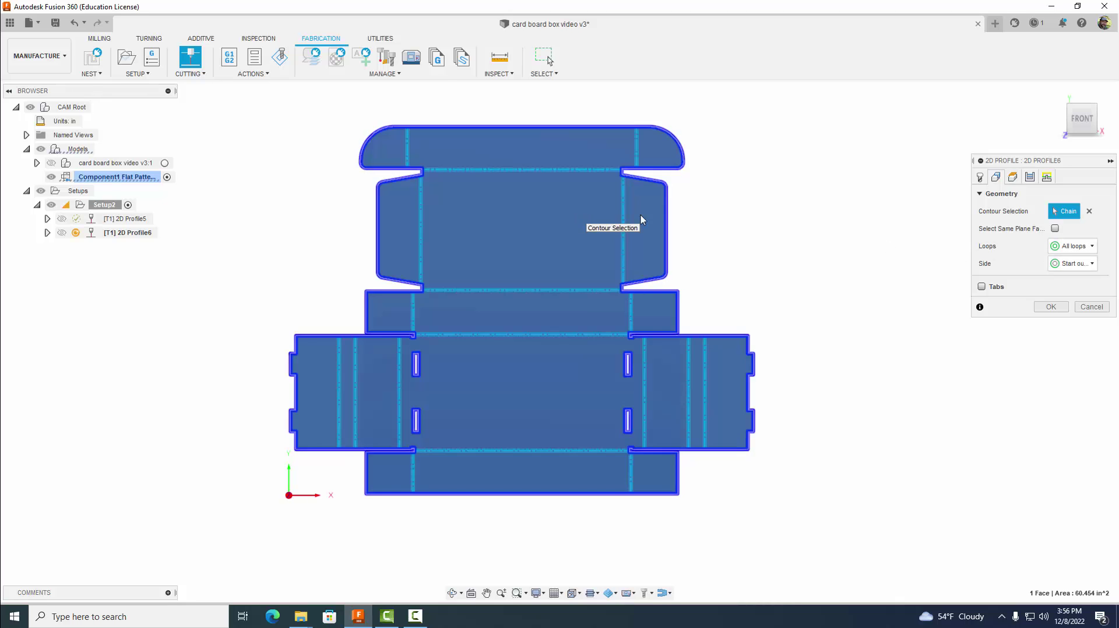
Inspect the selected contours around the outline and slots, check the pass settings, and accept the through-cut 2D Profile to generate its toolpath
shift+middle_drag(742, 252, 687, 260)
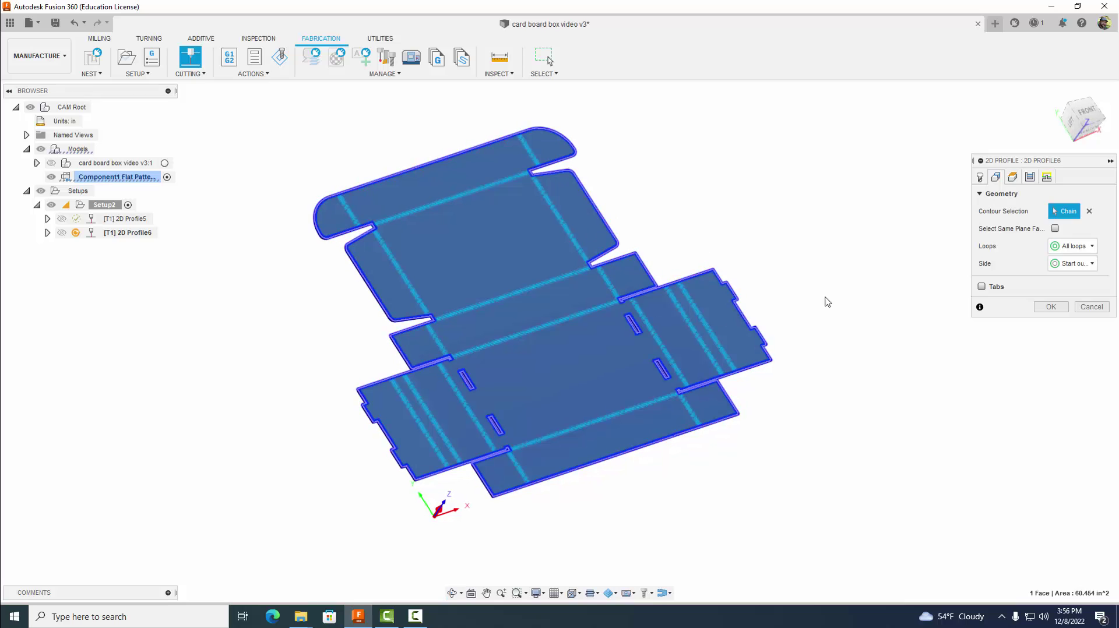
shift+middle_drag(802, 260, 939, 250)
click(1029, 181)
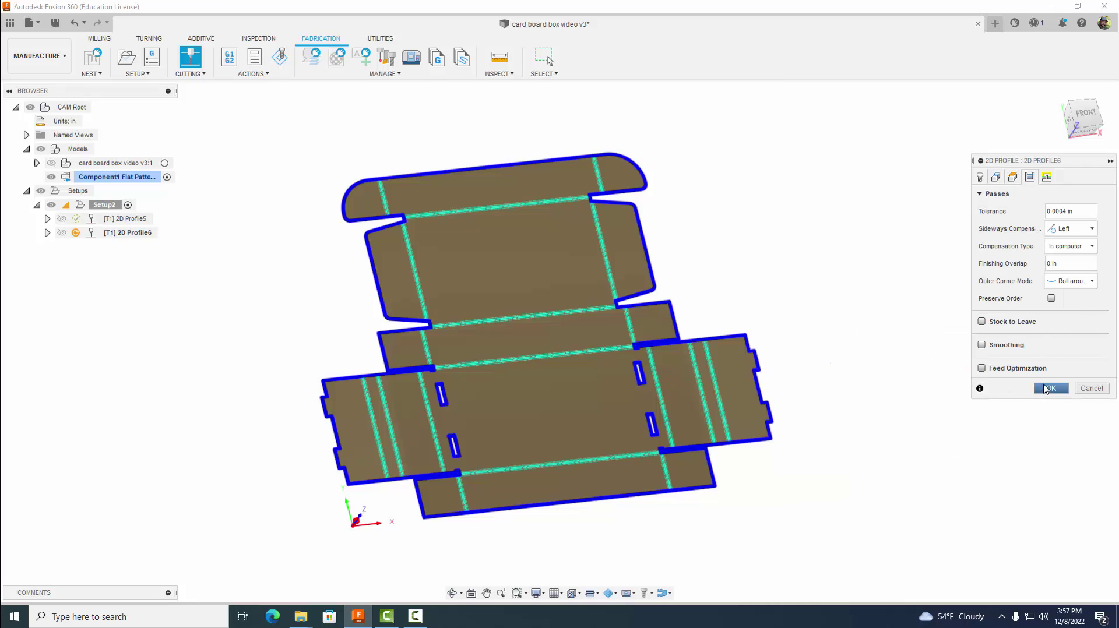
click(1049, 389)
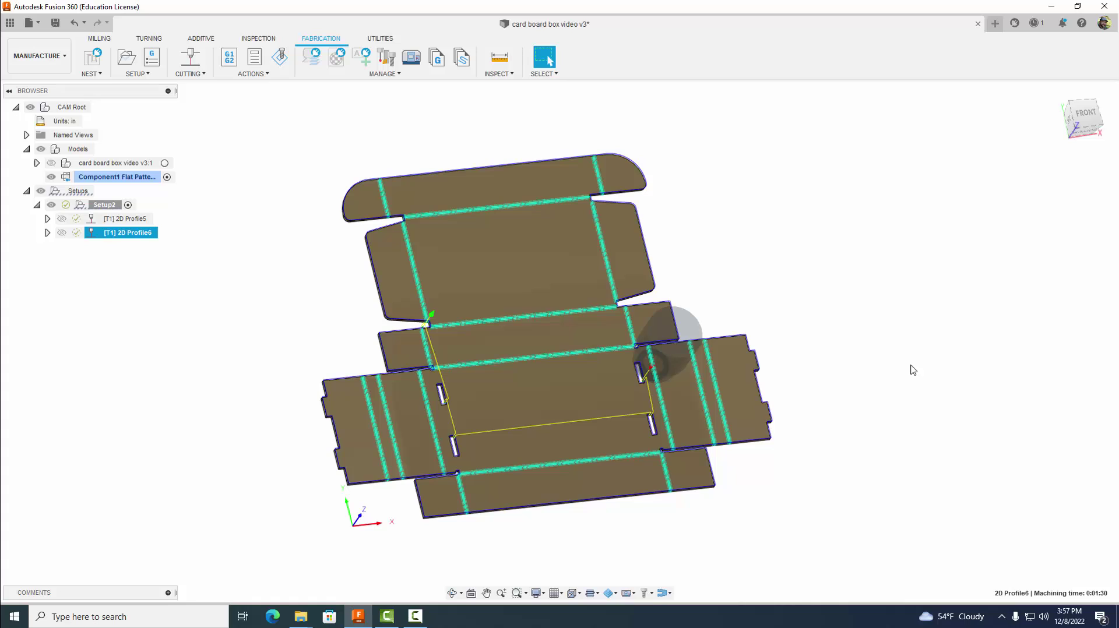
Simulate all the setup's toolpaths, watch the etching and cutting passes from an angled view, and exit the simulation
click(74, 193)
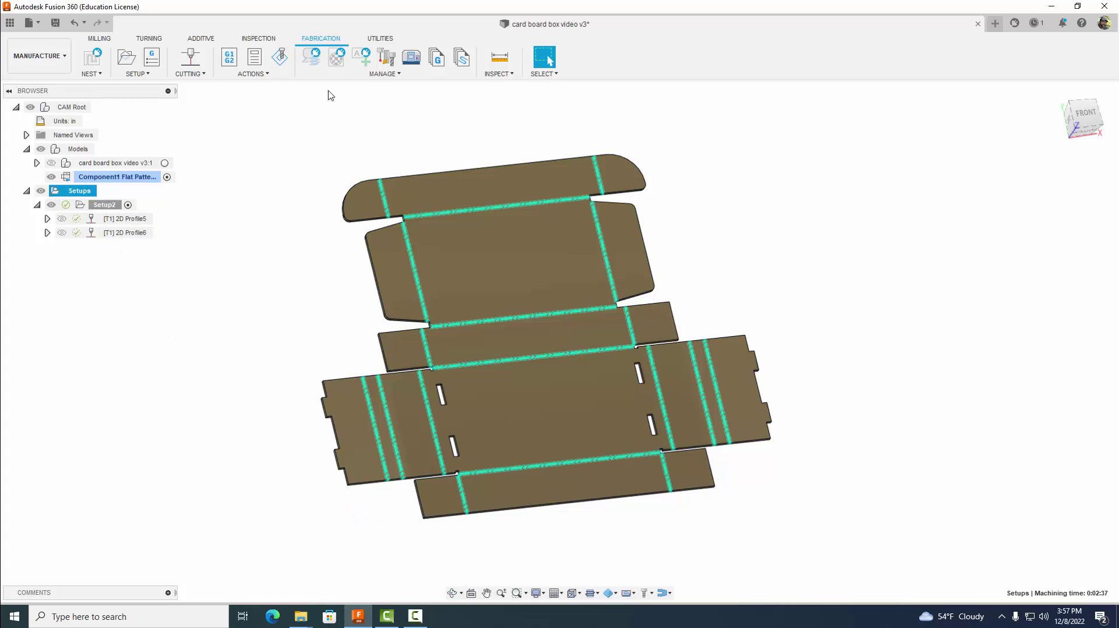
click(280, 57)
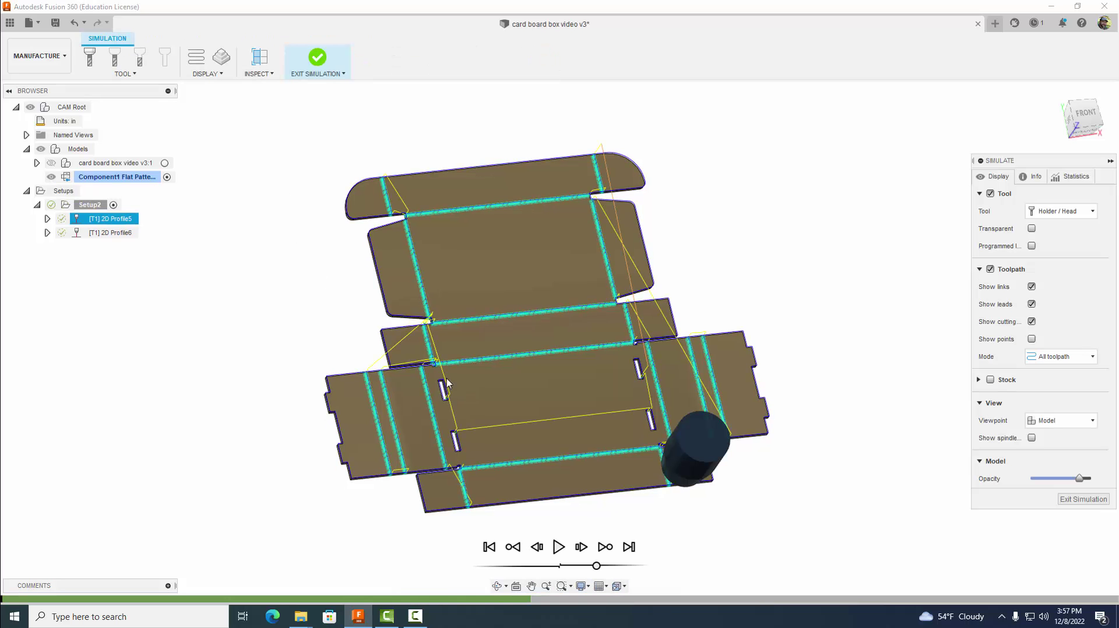
click(558, 546)
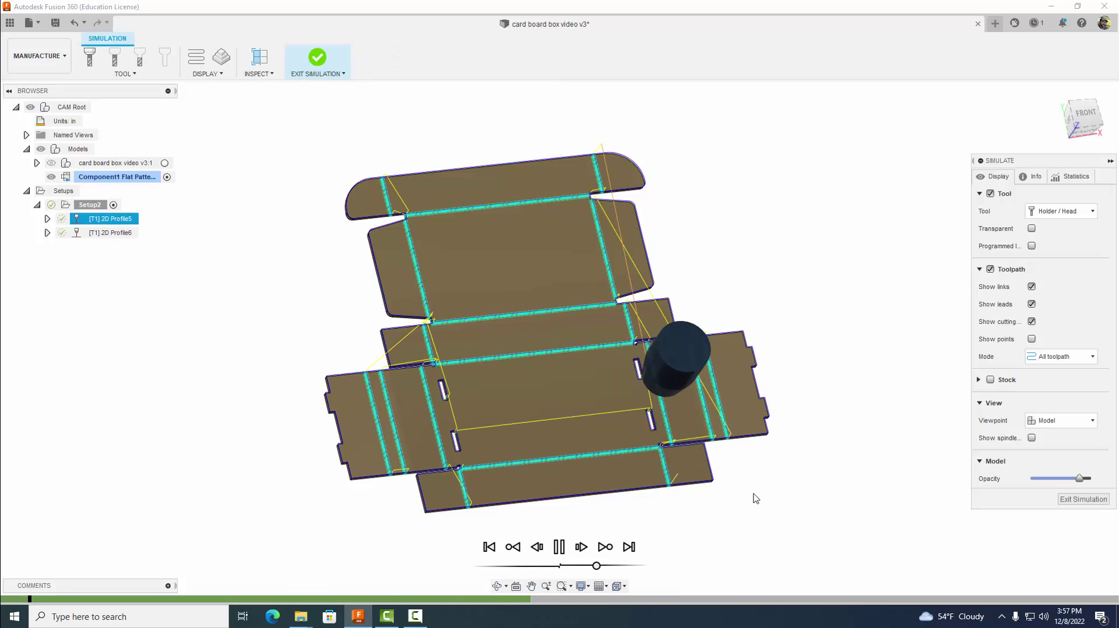
shift+middle_drag(754, 424, 777, 467)
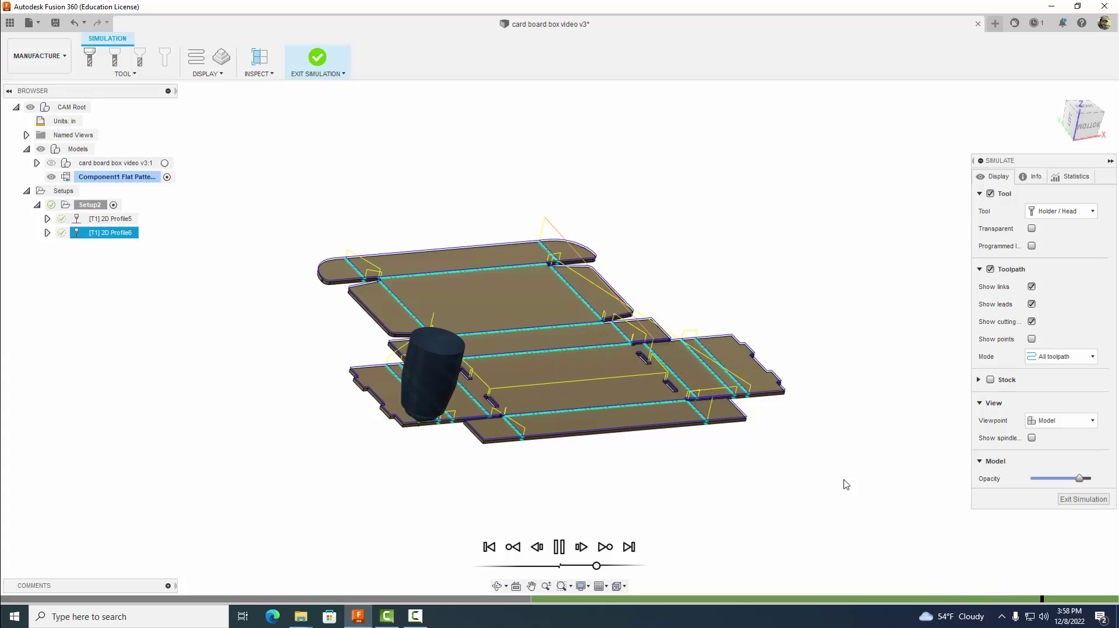
click(1084, 499)
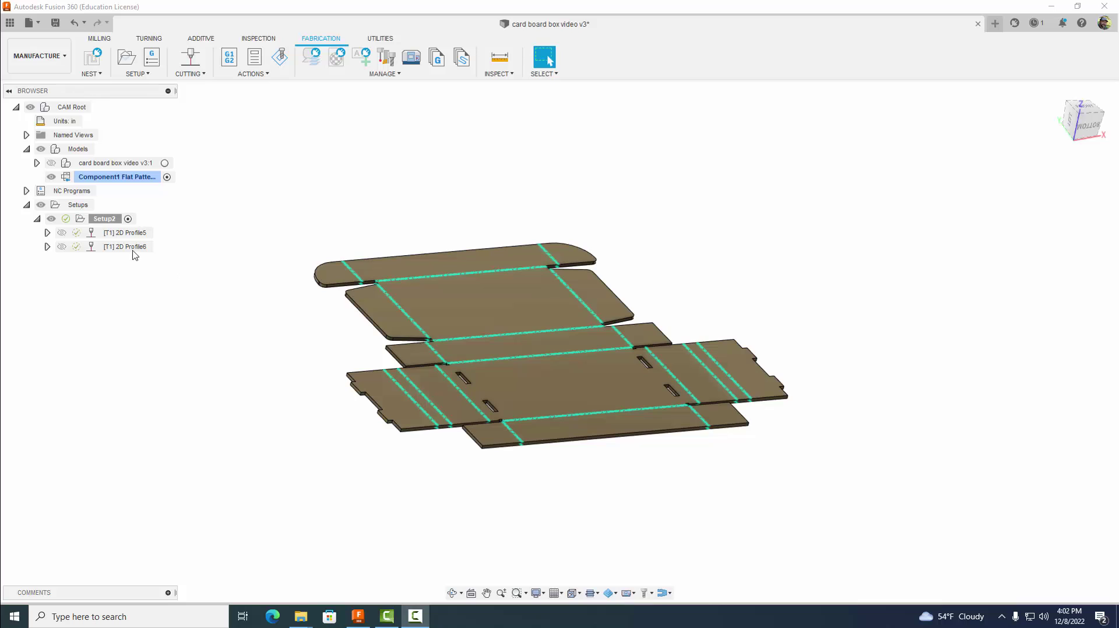
Start post processing Setup2 and choose the Universal Laser Systems post "Universal Laser DXF" from the Fusion 360 library
right_click(104, 220)
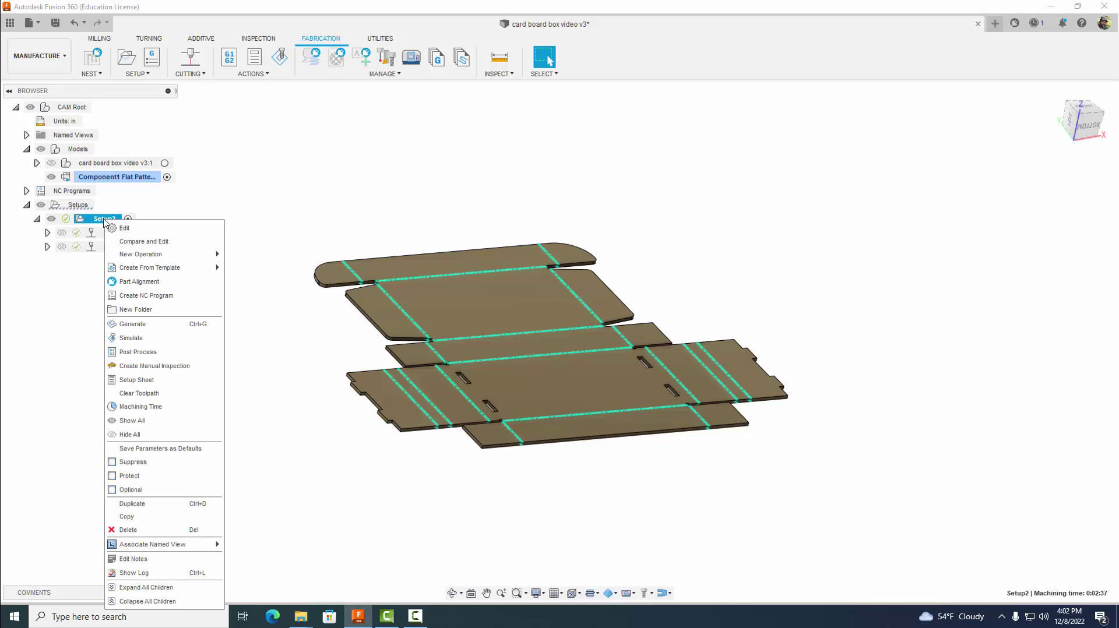
click(132, 353)
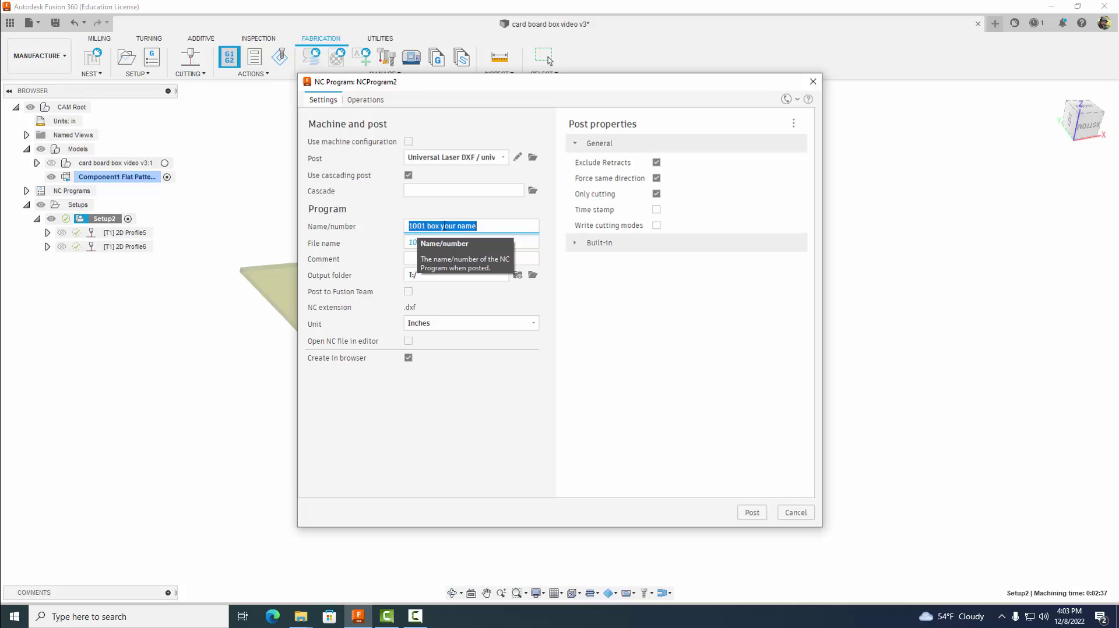
click(533, 158)
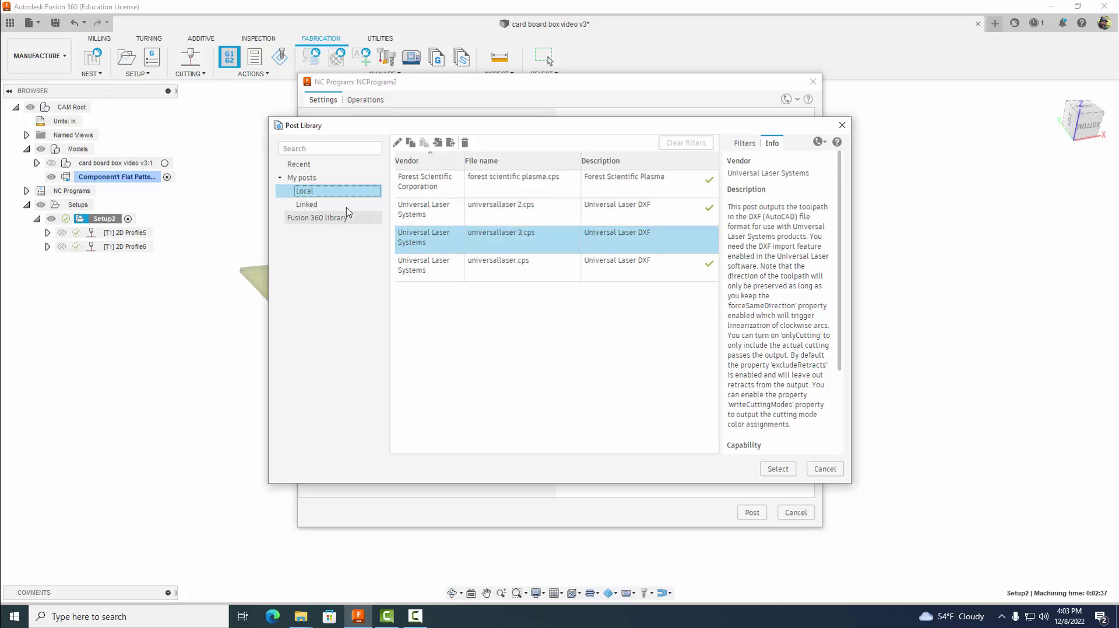
click(307, 221)
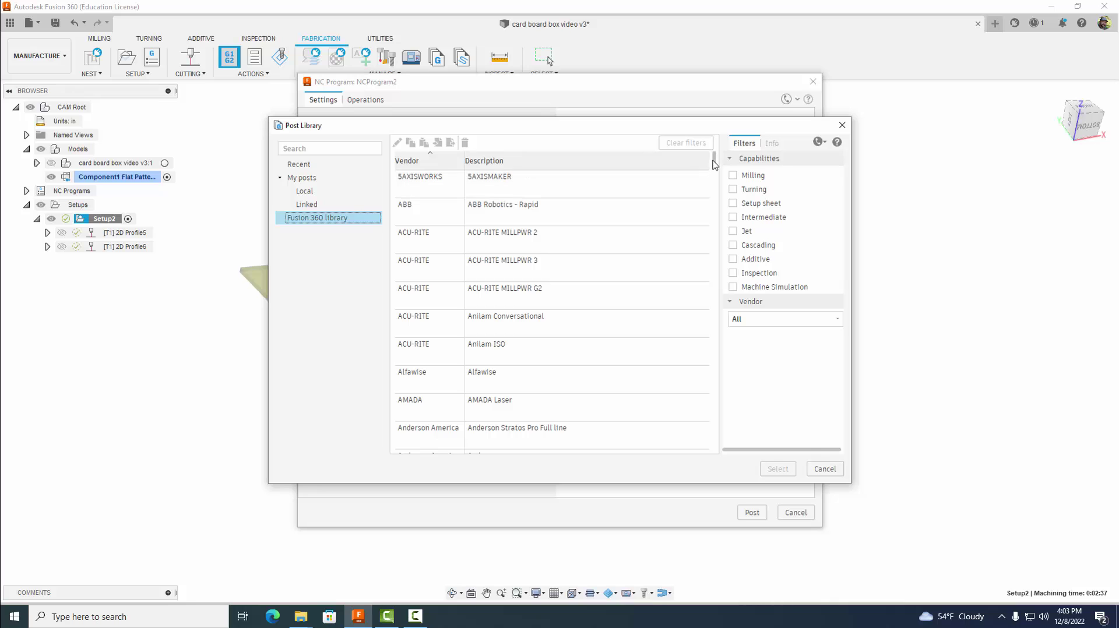
drag(717, 168, 716, 439)
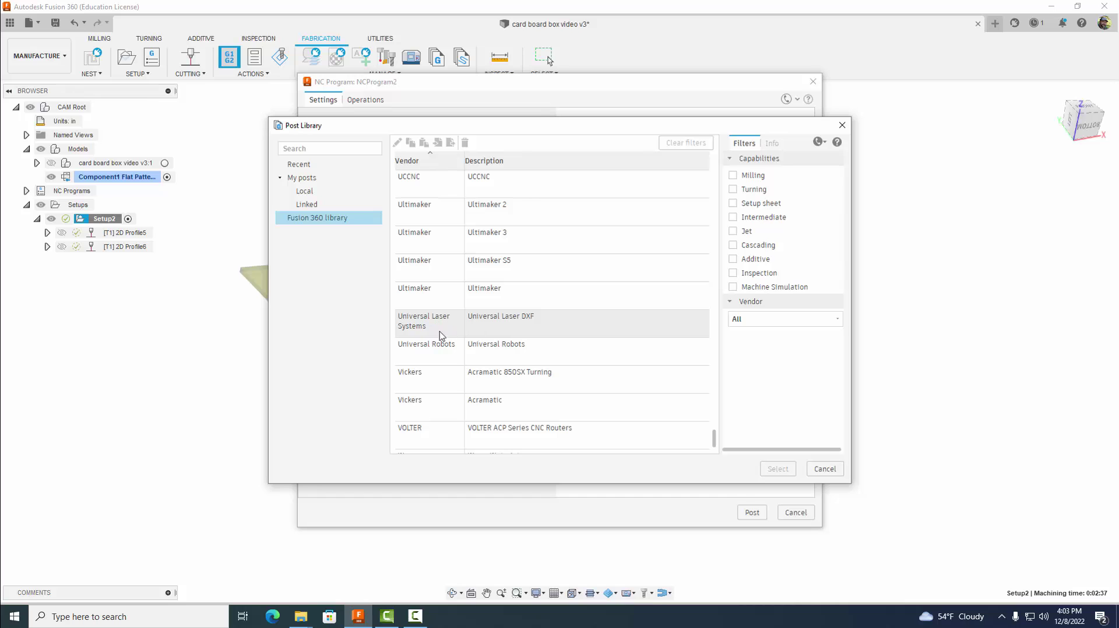
click(434, 334)
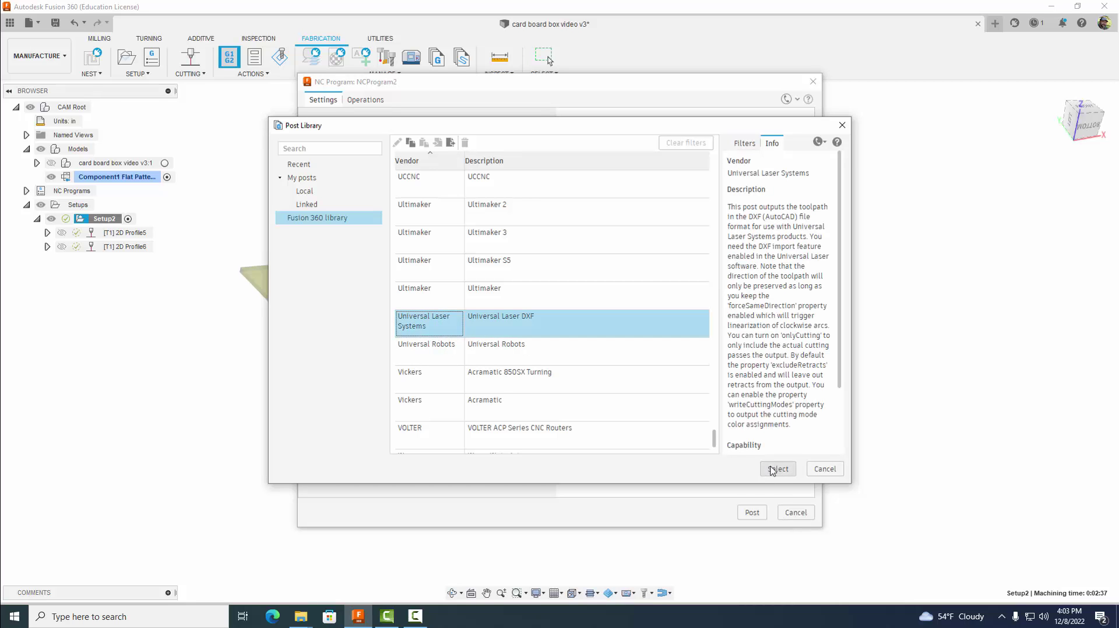
click(776, 469)
click(661, 311)
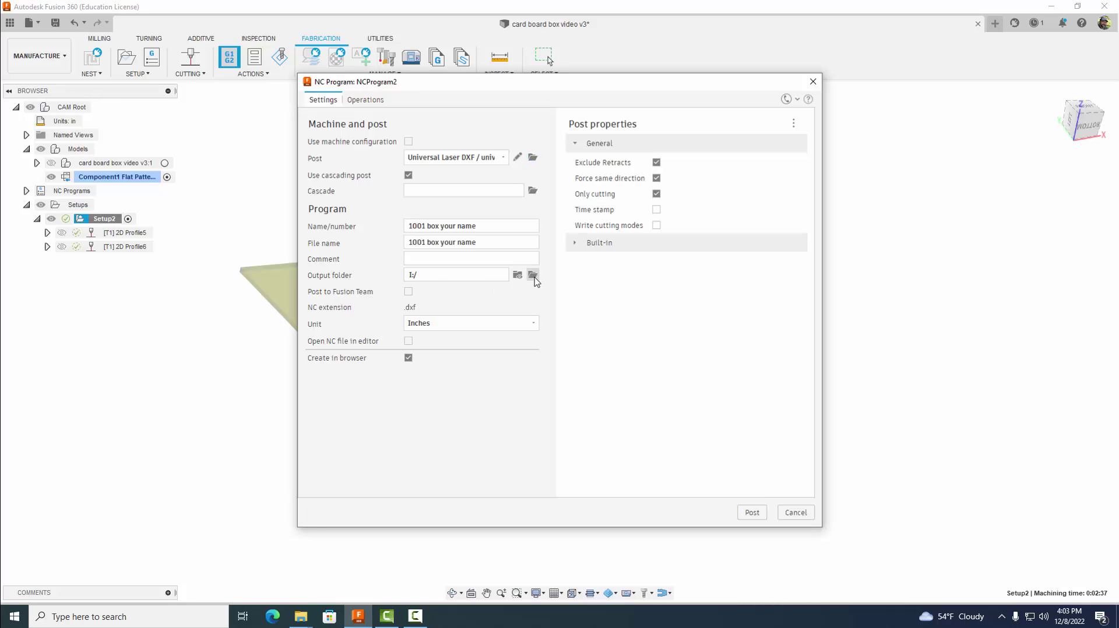
Check the I:/ output folder, keep the unit as Inches, and post "1001 box your name.dxf", overwriting the existing file
click(533, 275)
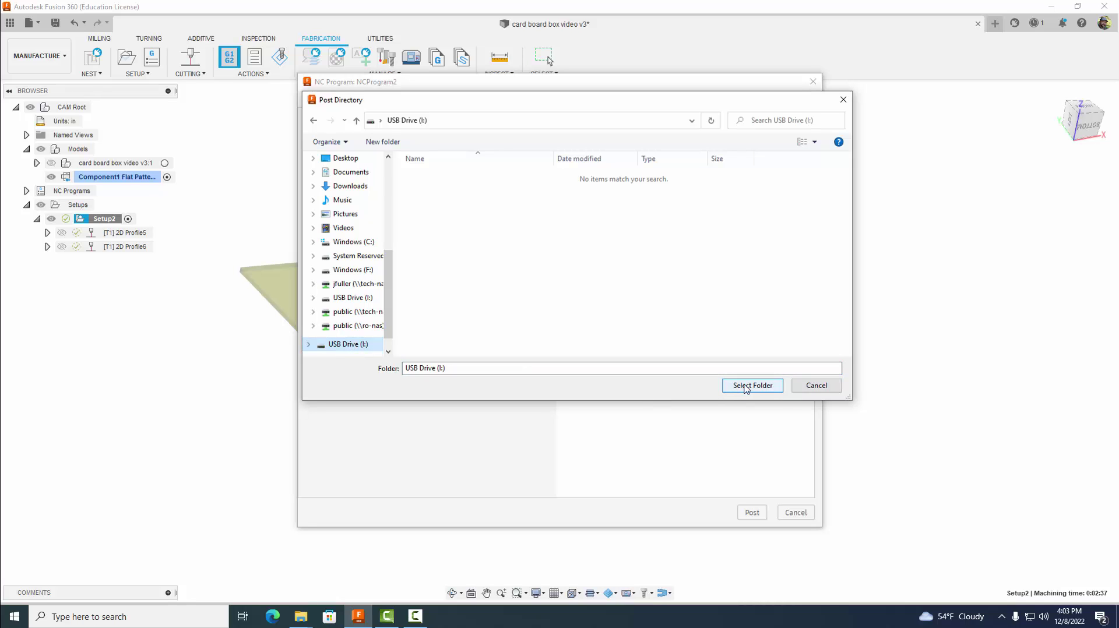
click(812, 386)
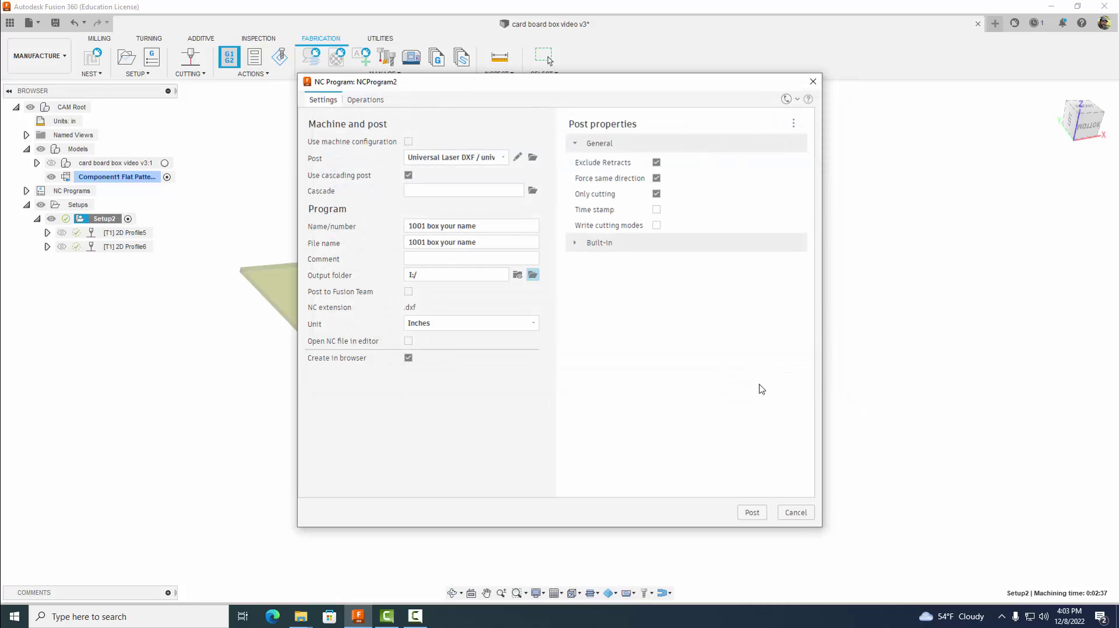
click(415, 323)
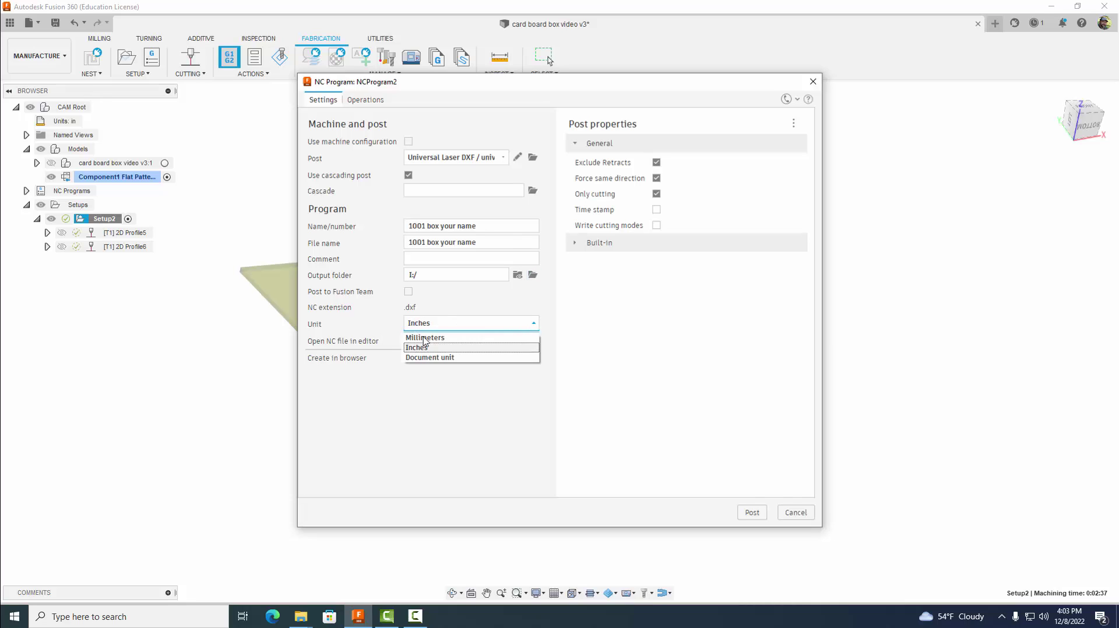
click(425, 352)
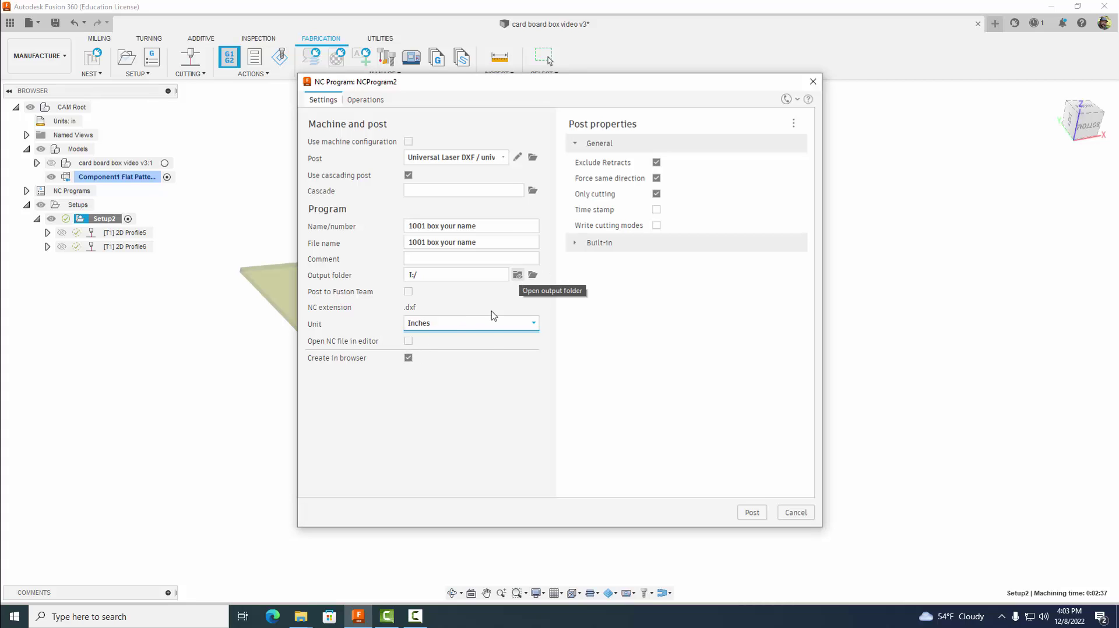
click(746, 512)
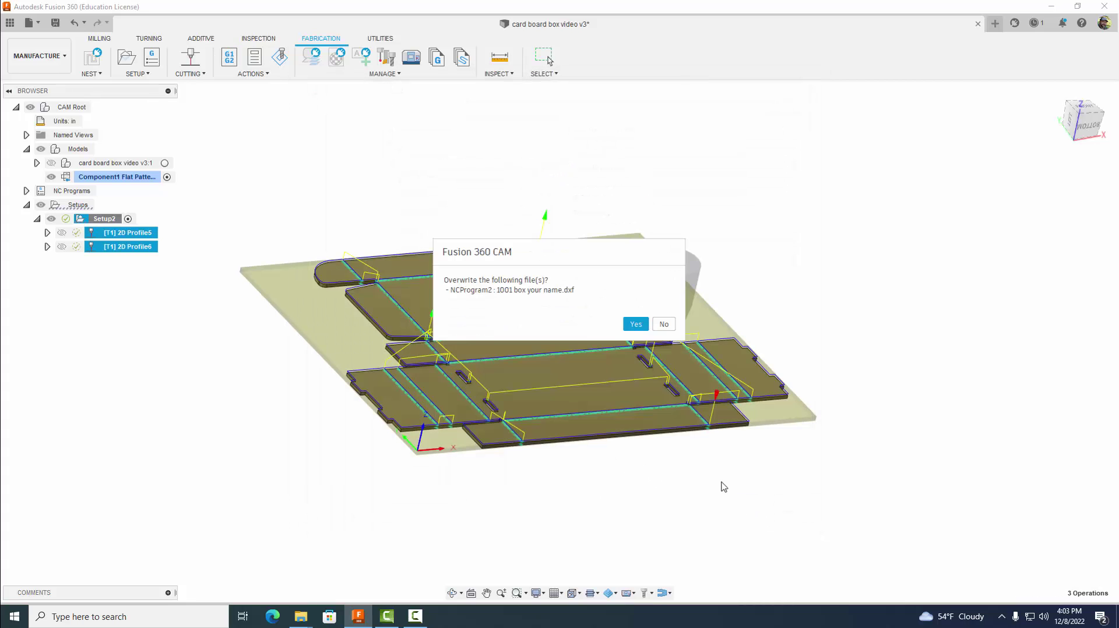
click(634, 326)
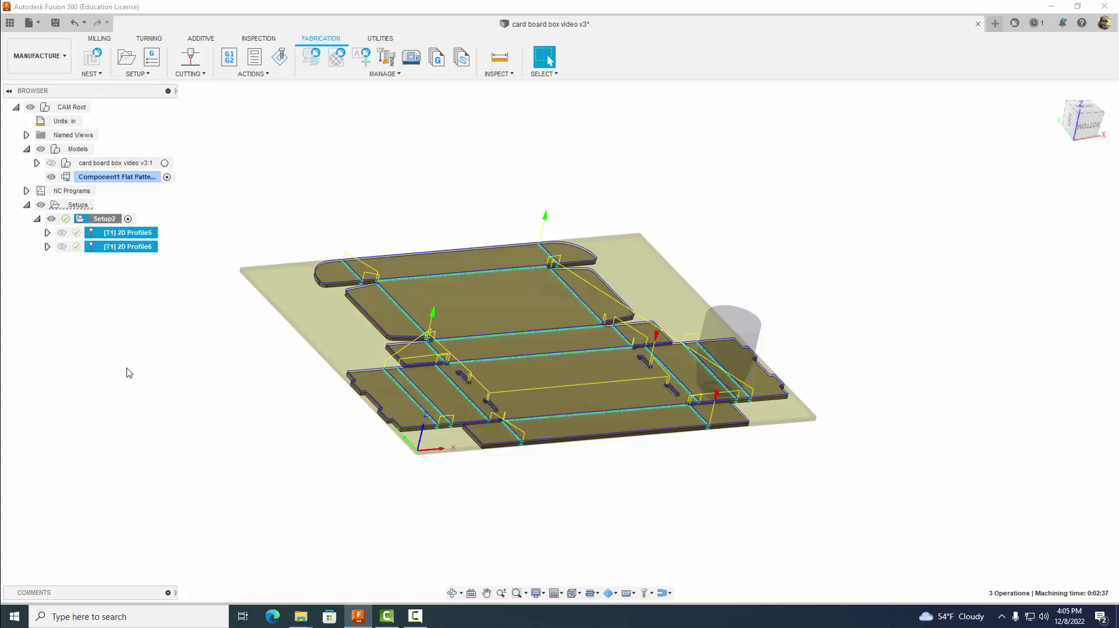
Launch CorelDRAW 2019 (64-Bit) and skip the account sign-in
click(66, 617)
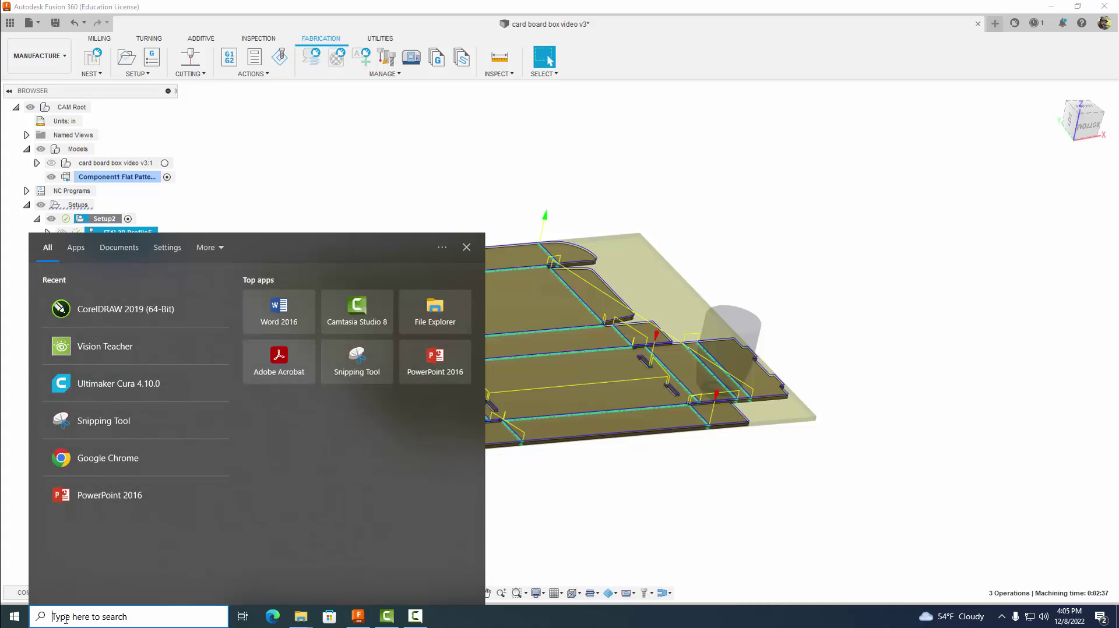
text(corel)
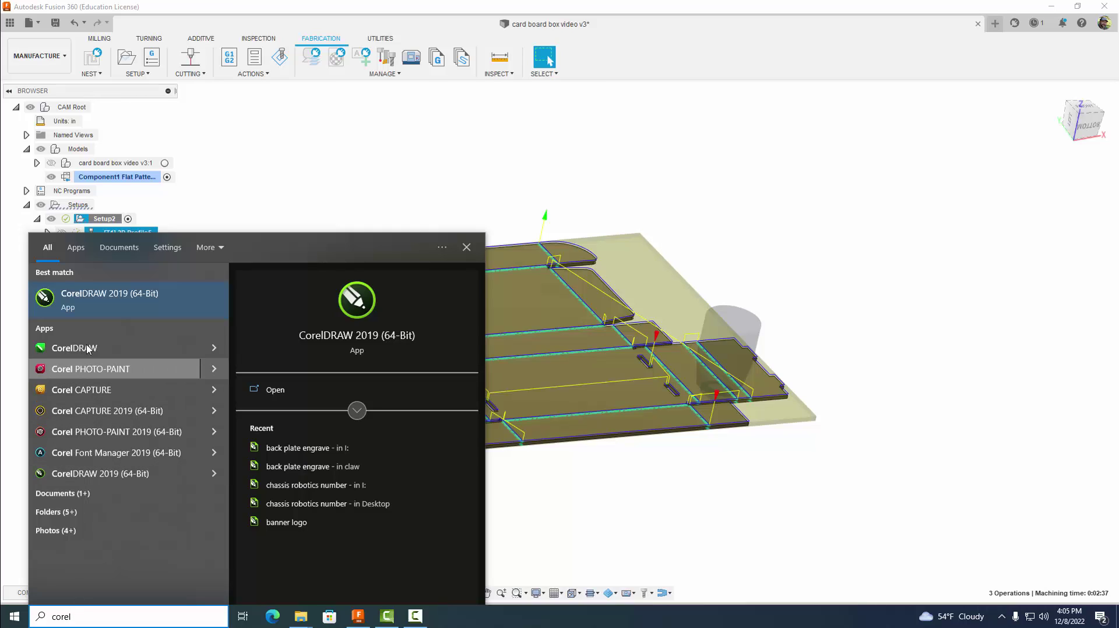
click(105, 309)
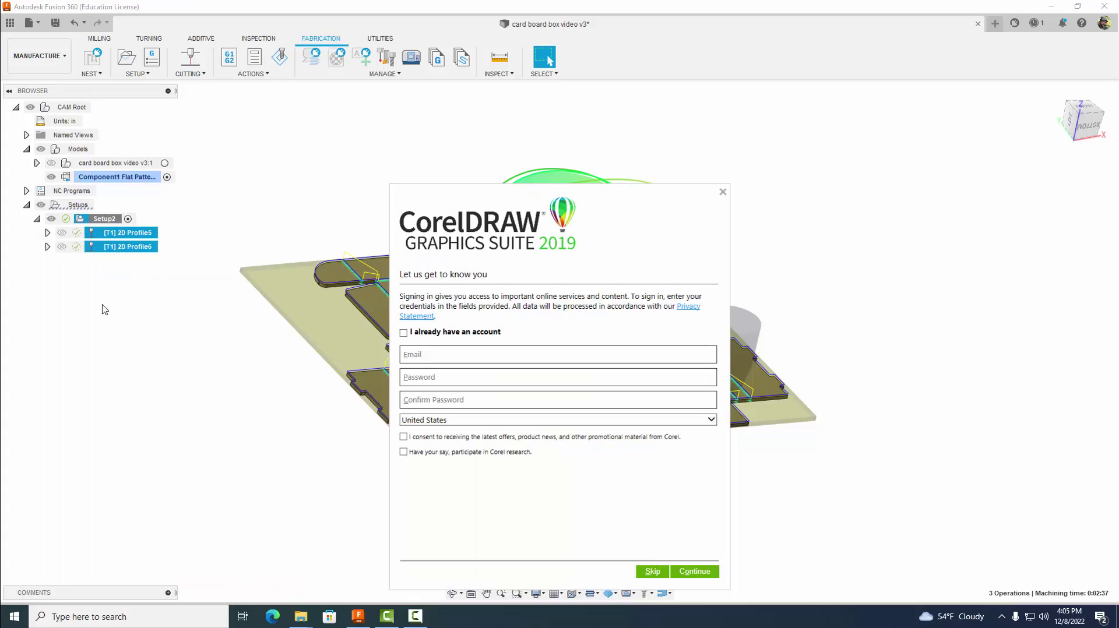
click(652, 572)
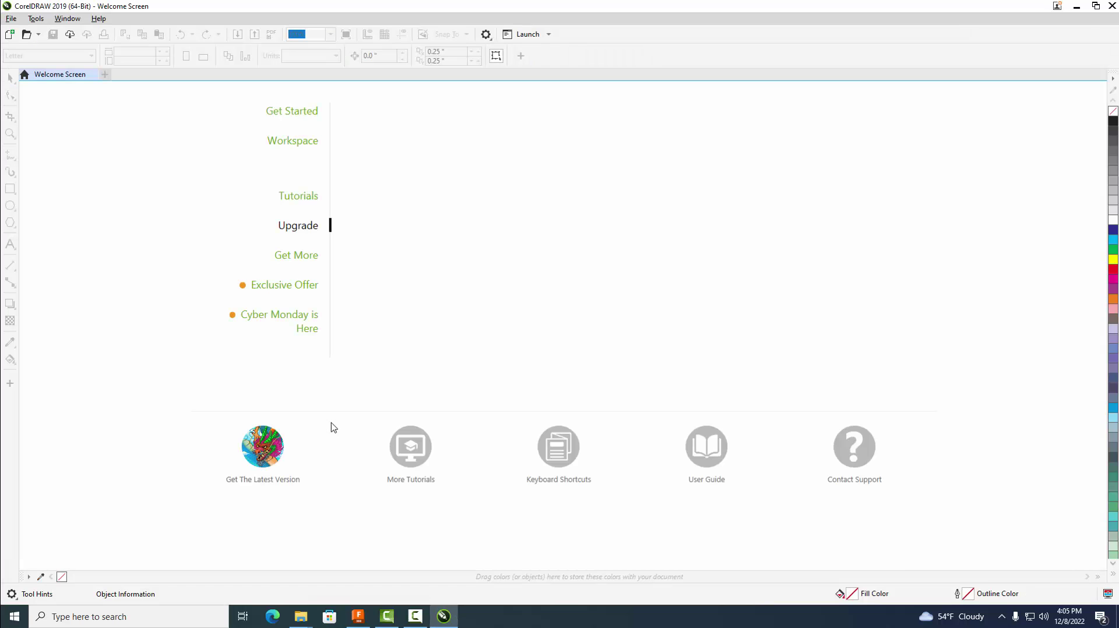
Create a new document 32 inches wide and 18 inches high, with inches as units and the name Untitled-1
click(11, 18)
click(24, 33)
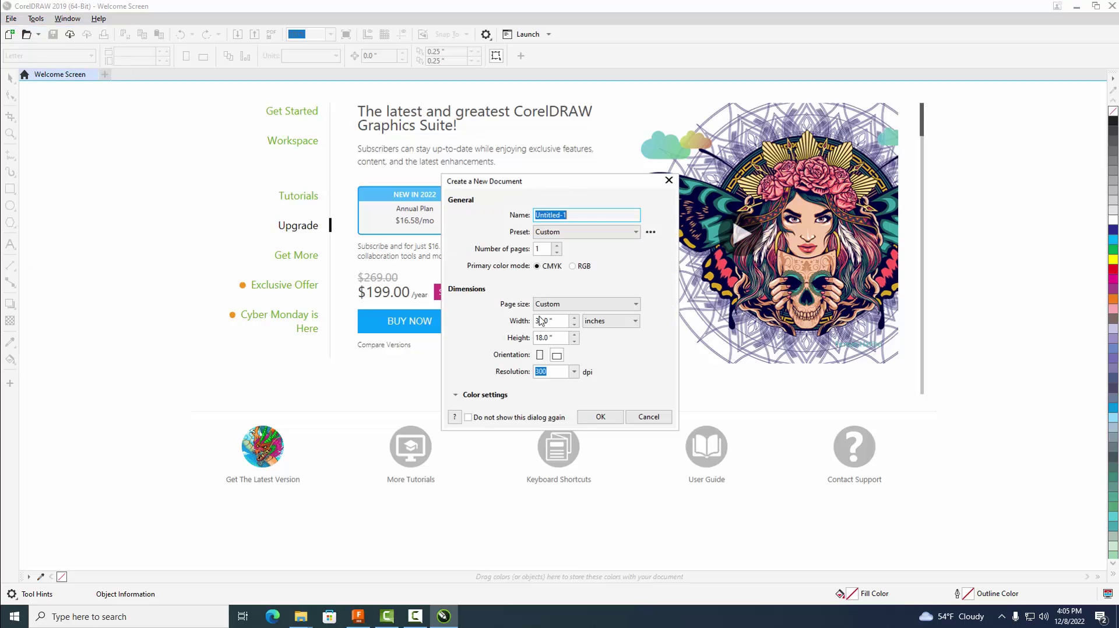
click(549, 321)
drag(548, 321, 522, 321)
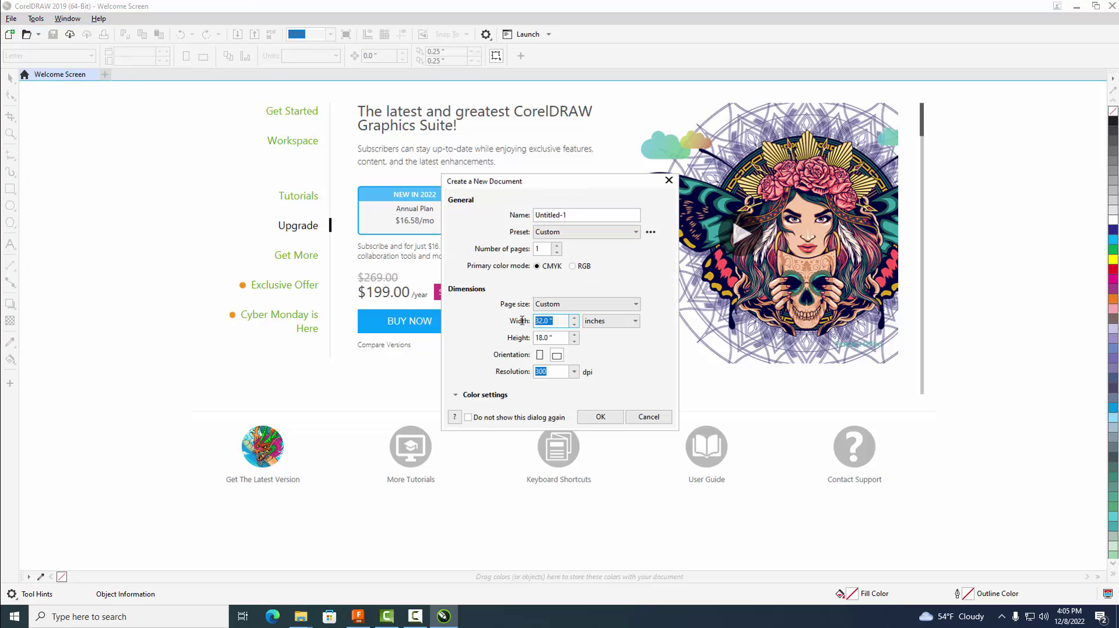
click(554, 338)
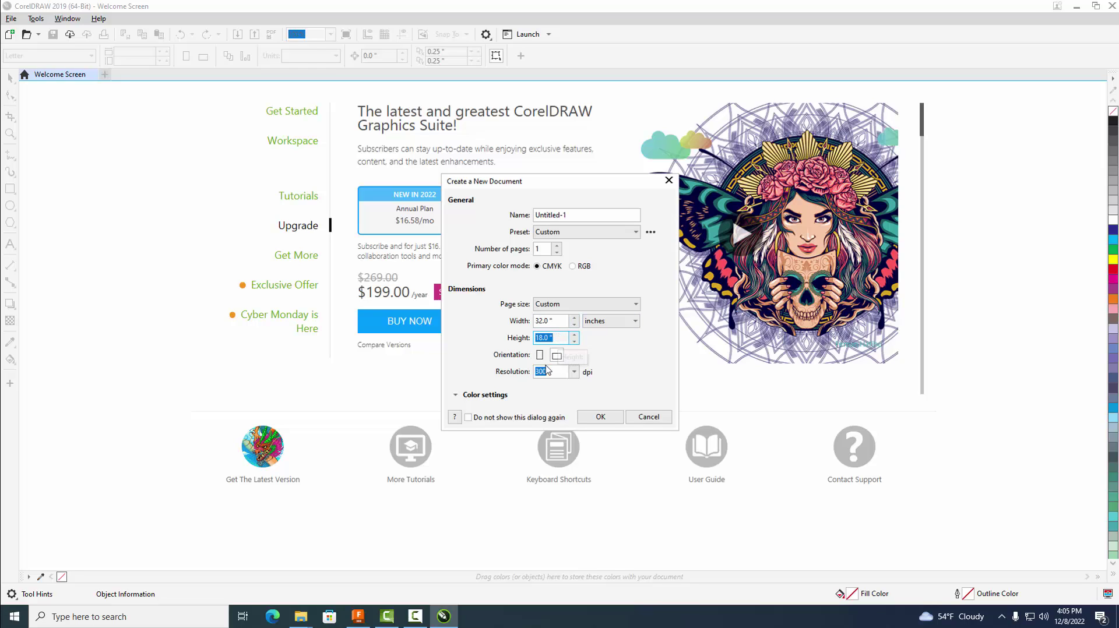
click(595, 326)
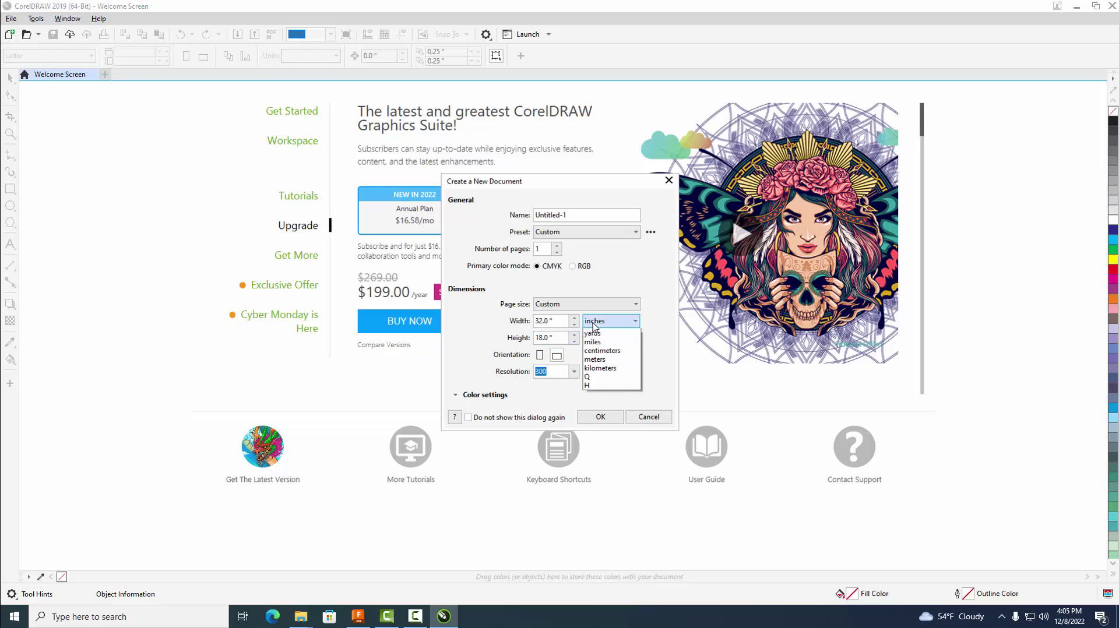
click(594, 330)
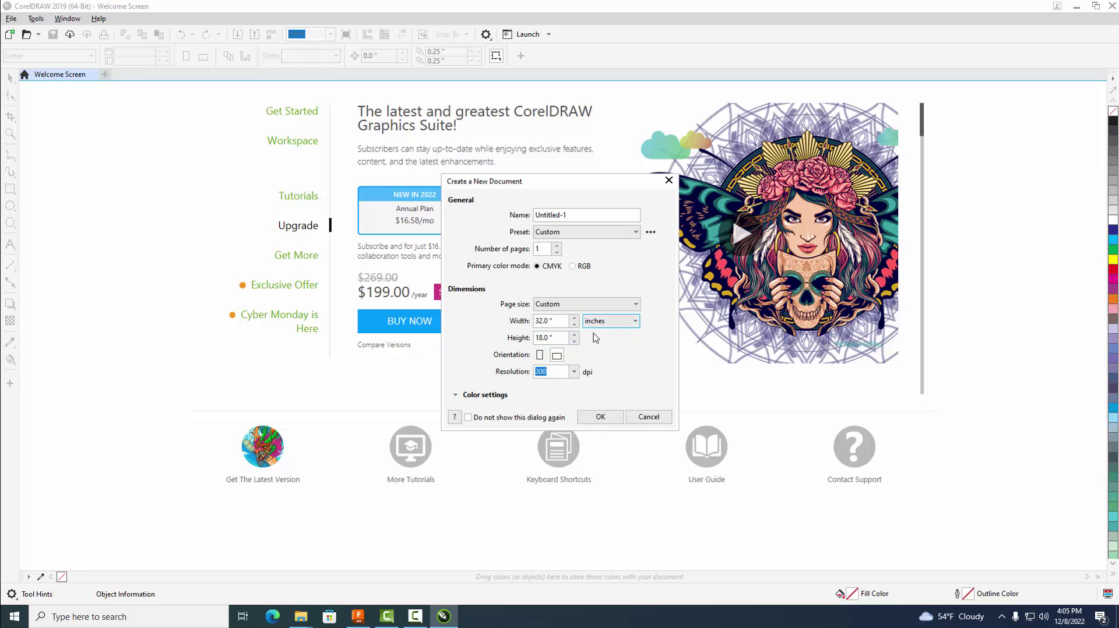
click(583, 214)
click(600, 418)
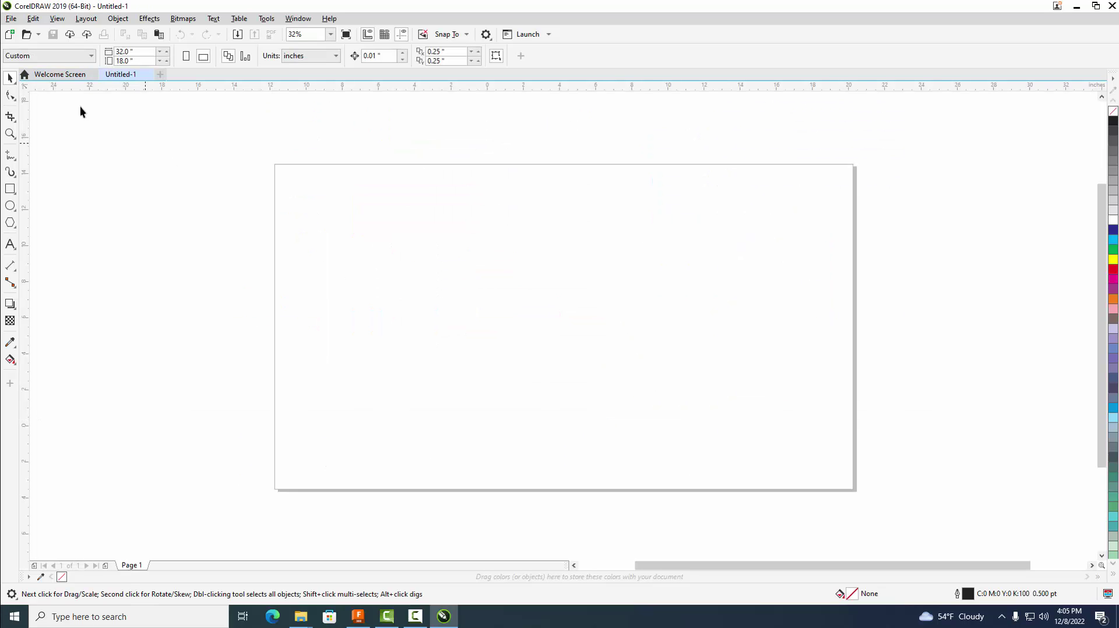
Import "1001 box your name.dxf" from USB Drive (I:) with English units (1 unit = 1 inch) at 1:1 scale and place it on the page
click(10, 19)
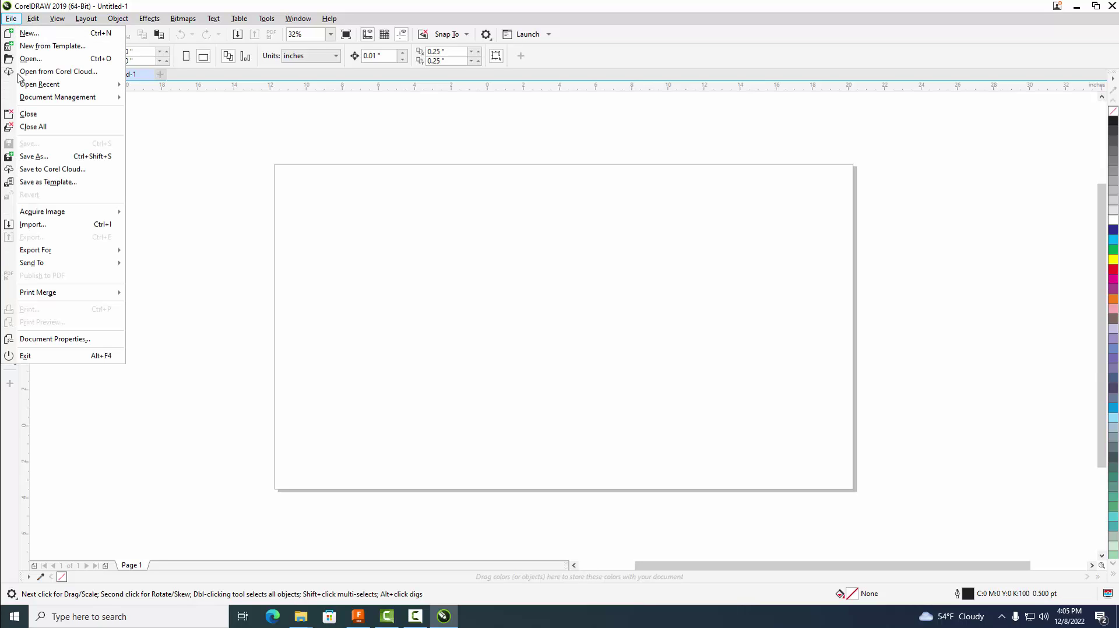
click(37, 226)
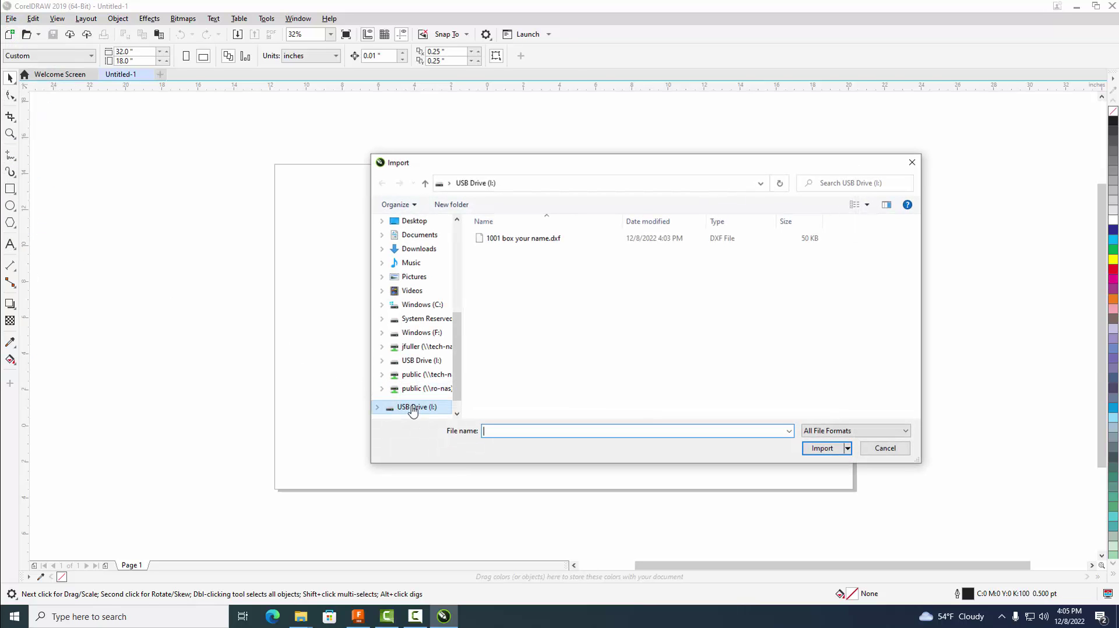
click(505, 240)
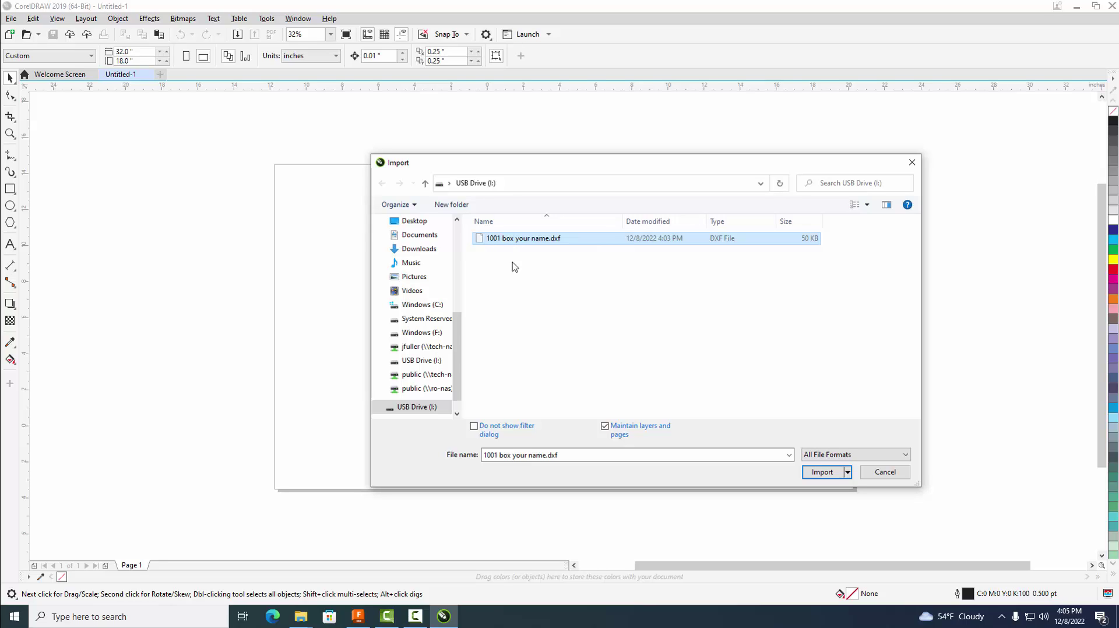
click(826, 473)
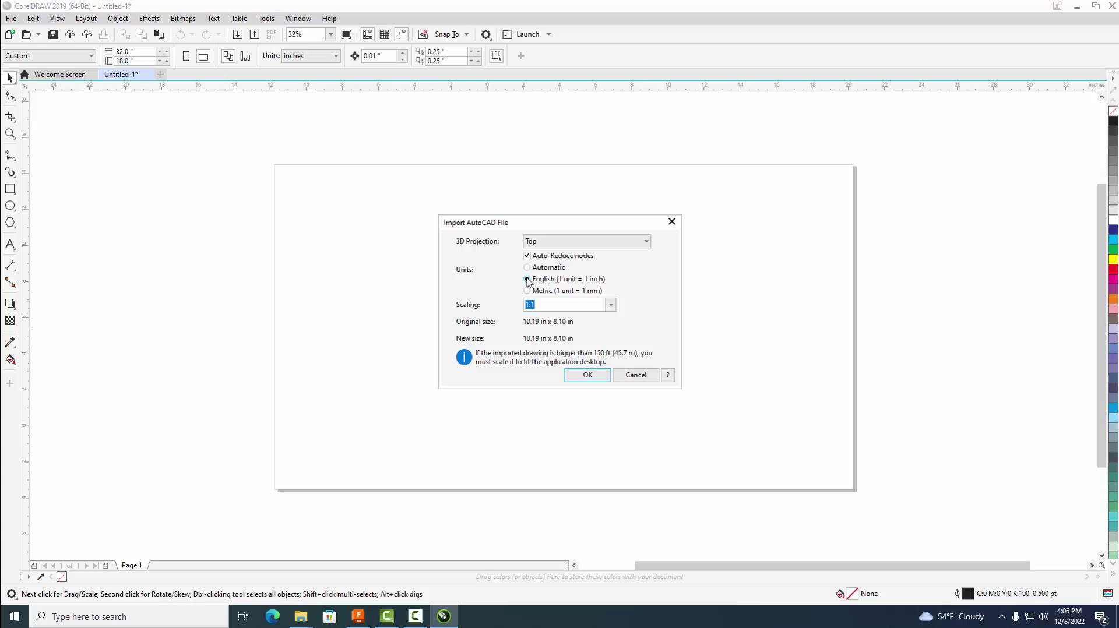
click(583, 376)
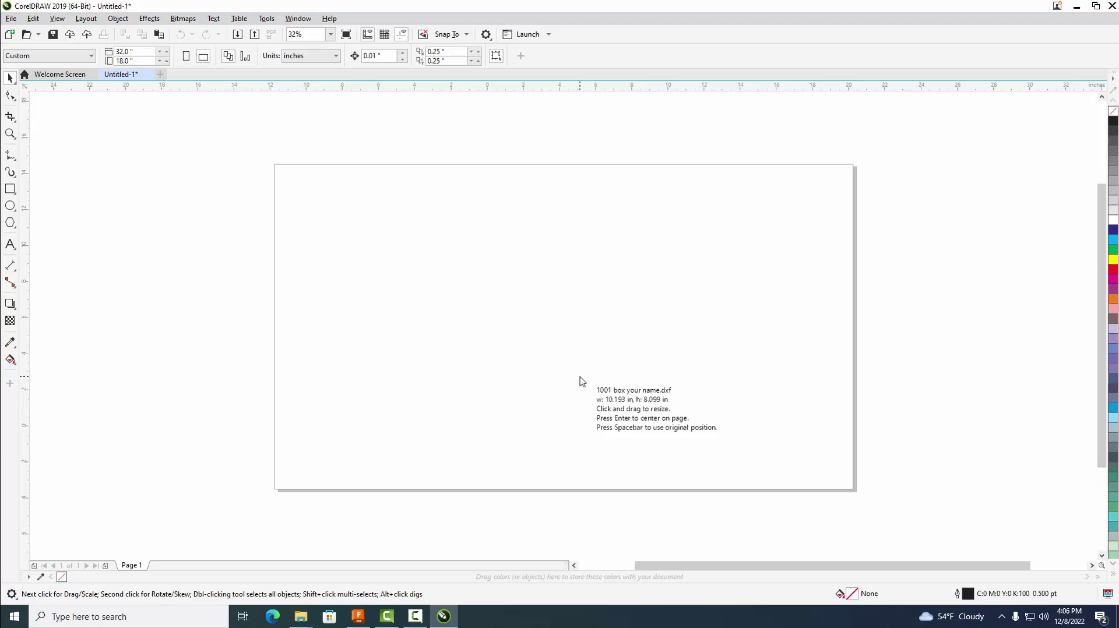
click(409, 194)
click(665, 322)
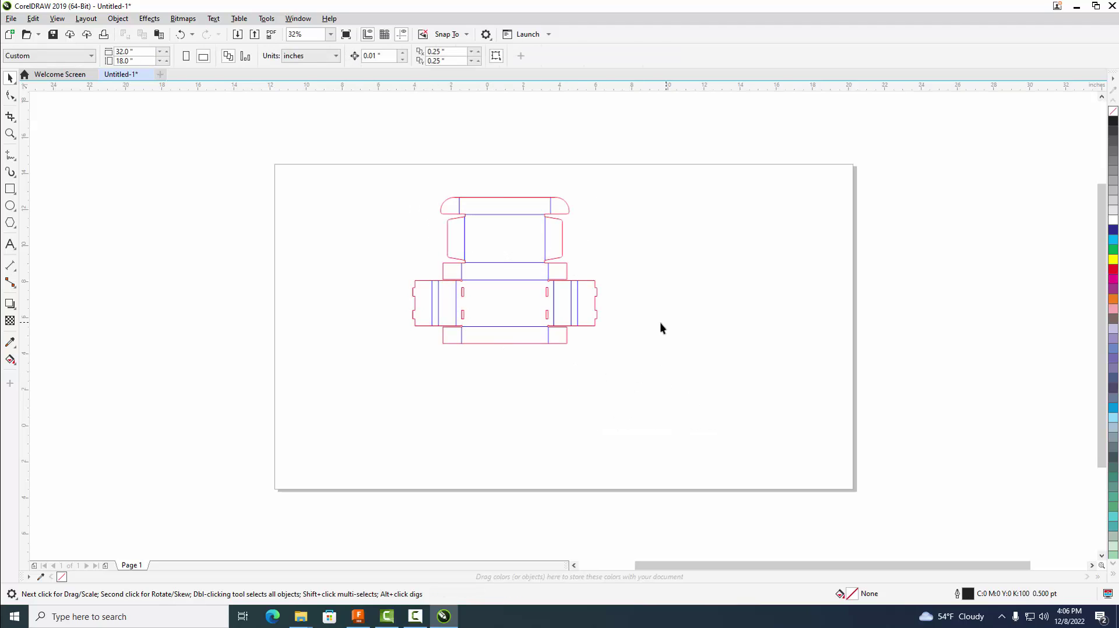
Move the entire box flat pattern toward the page's upper-left corner, centred at about X -5.764 and Y 9.886 inches
scroll(660, 323, down, 2)
scroll(642, 327, up, 3)
mouse_move(606, 297)
middle_down()
mouse_move(712, 417)
mouse_move(712, 396)
middle_up()
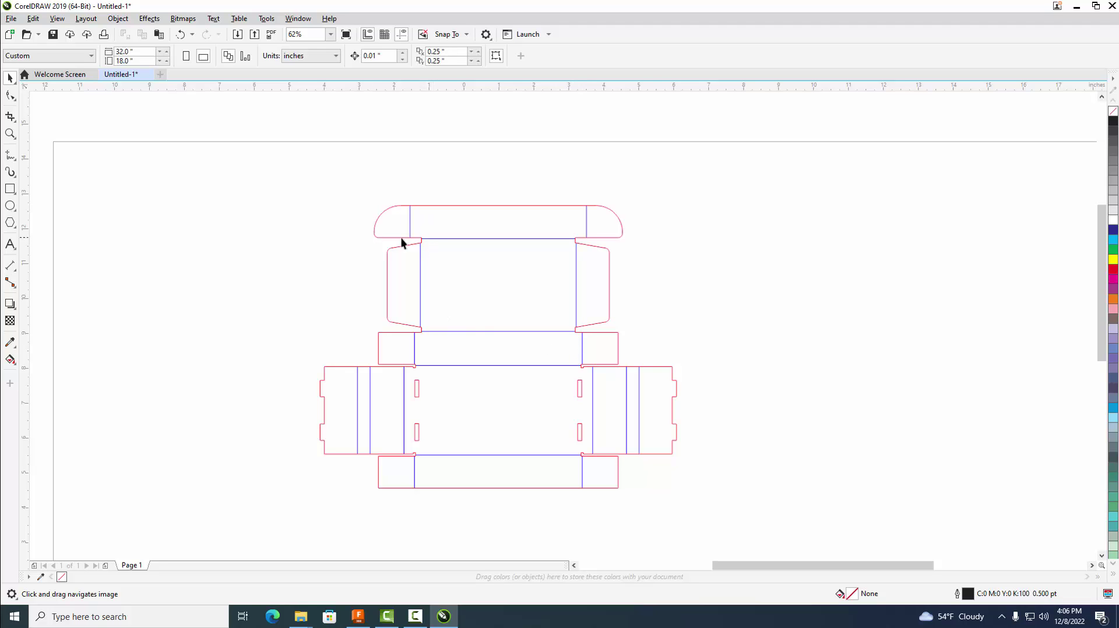
scroll(790, 303, up, 2)
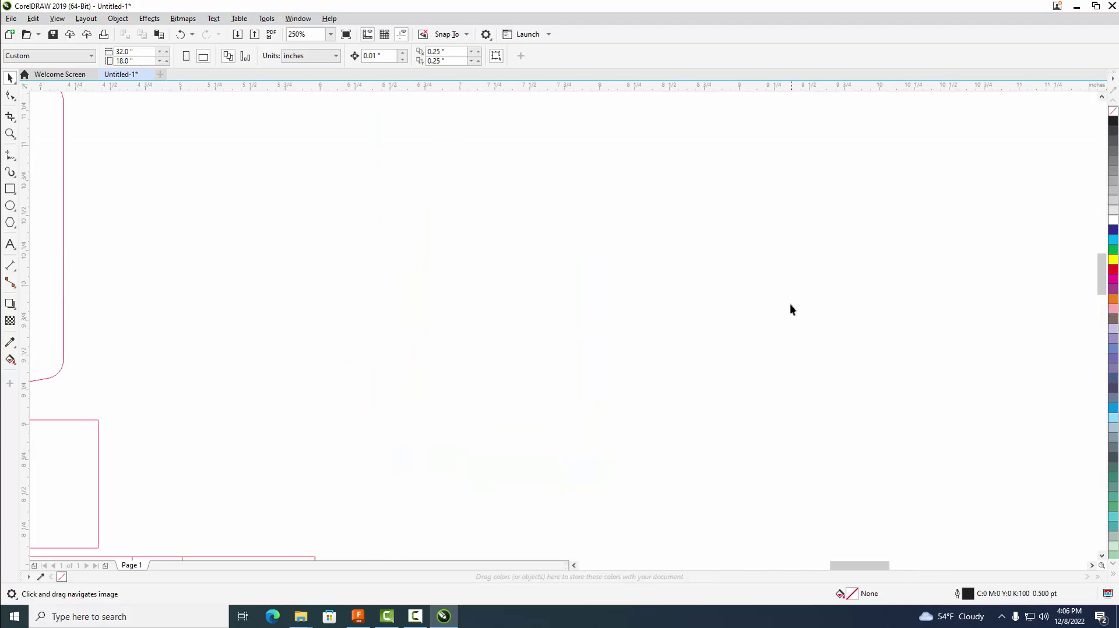
scroll(790, 303, down, 3)
scroll(760, 310, up, 1)
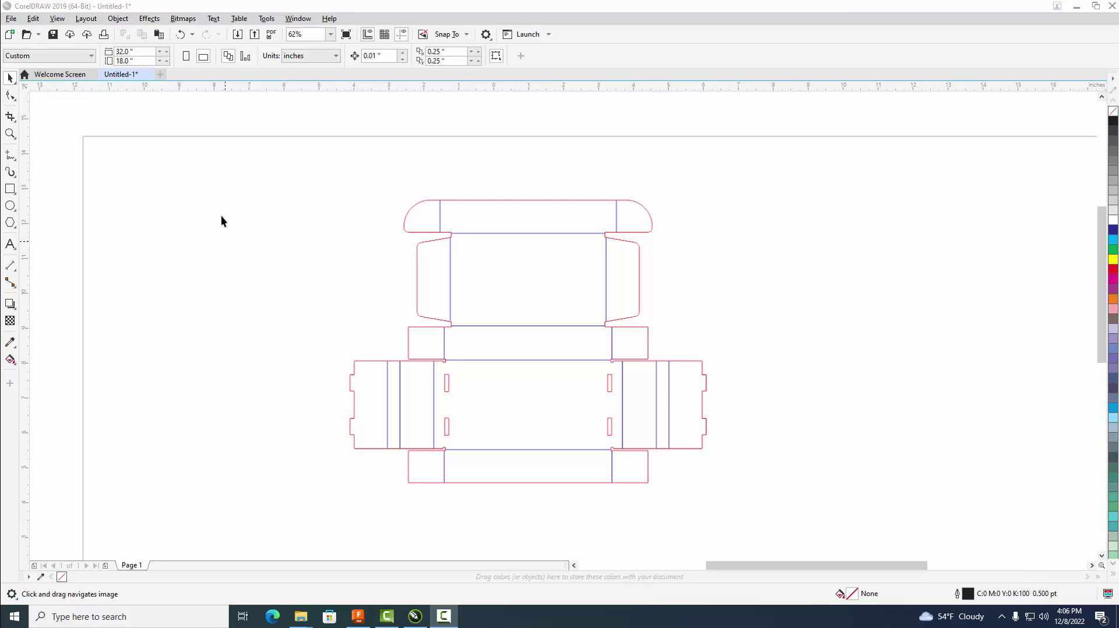
drag(220, 160, 723, 502)
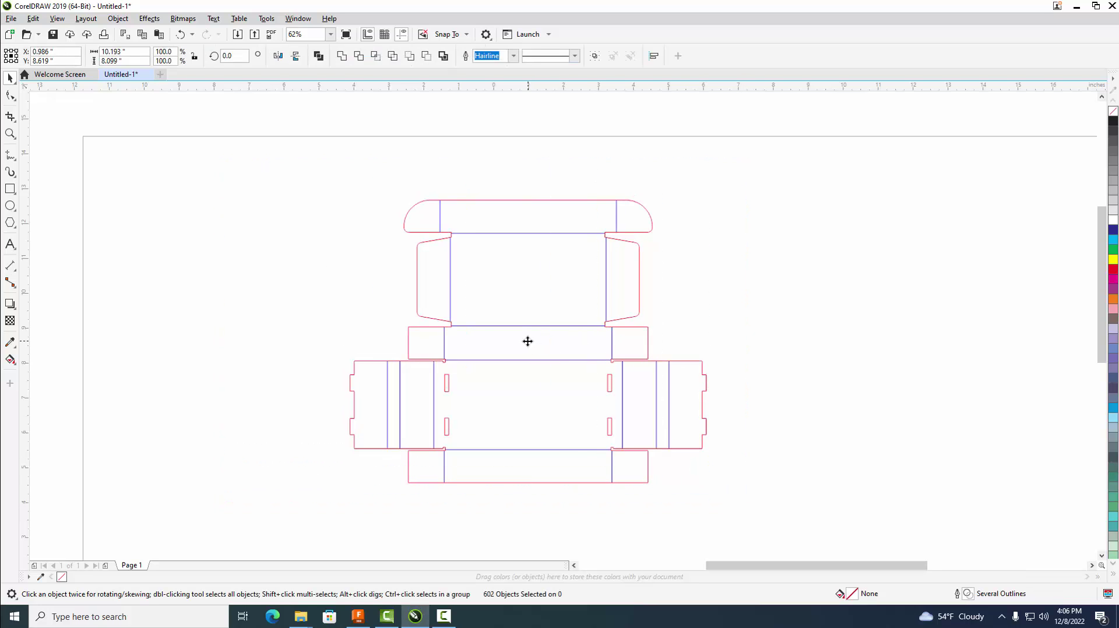
drag(527, 341, 292, 302)
click(649, 261)
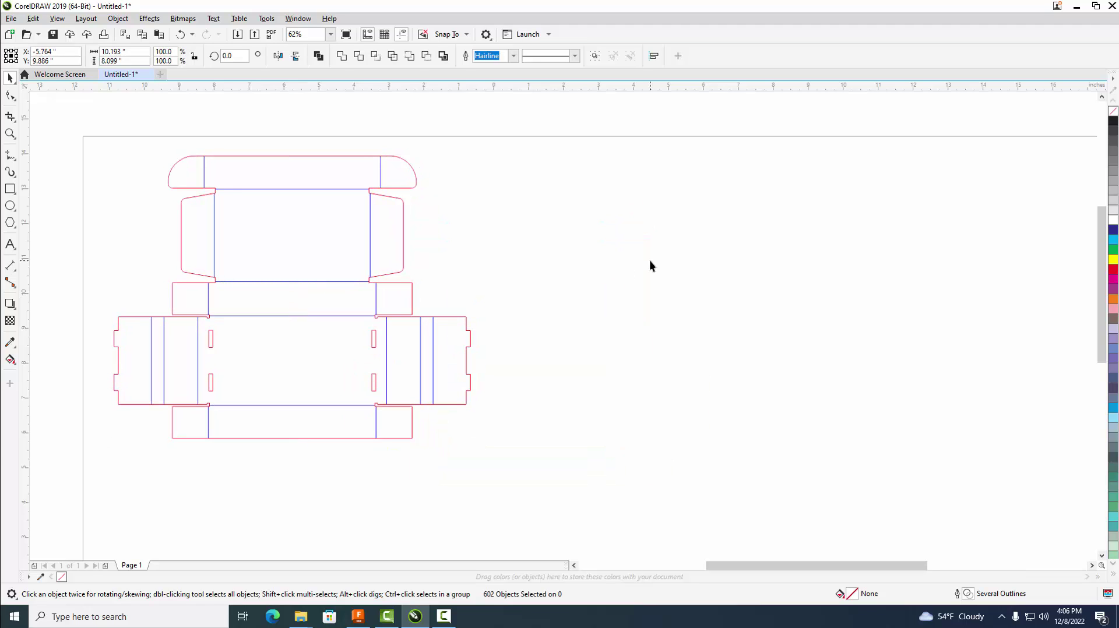
Start printing to the PLS6.75 and choose Balsa, under Natural, Wood, Soft Wood, as the material in its laser settings
click(18, 19)
click(26, 311)
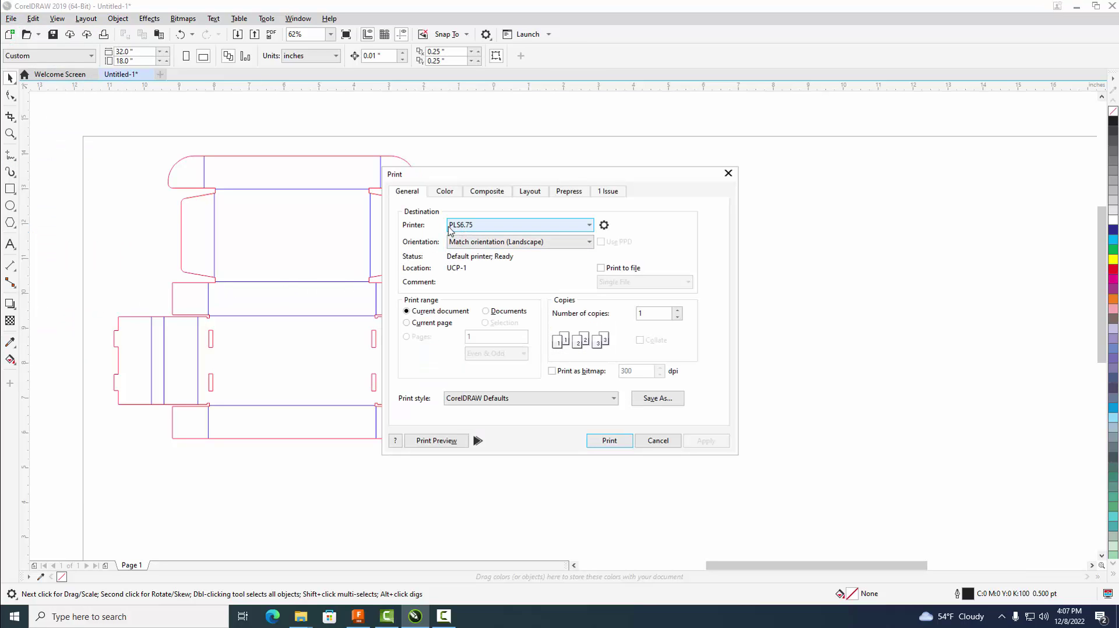
click(604, 225)
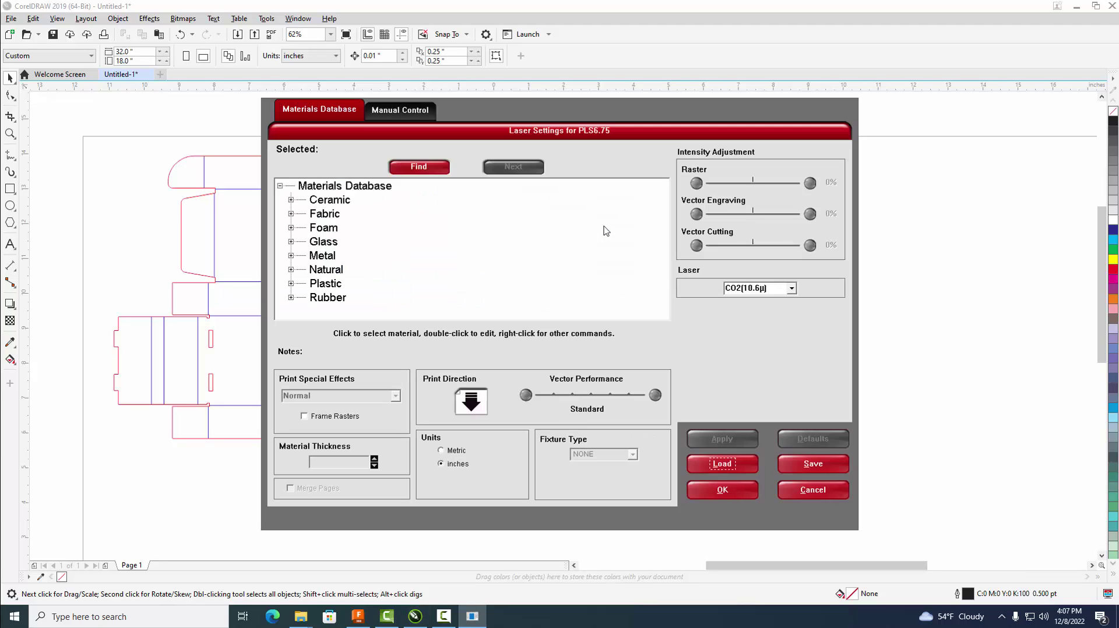
click(293, 275)
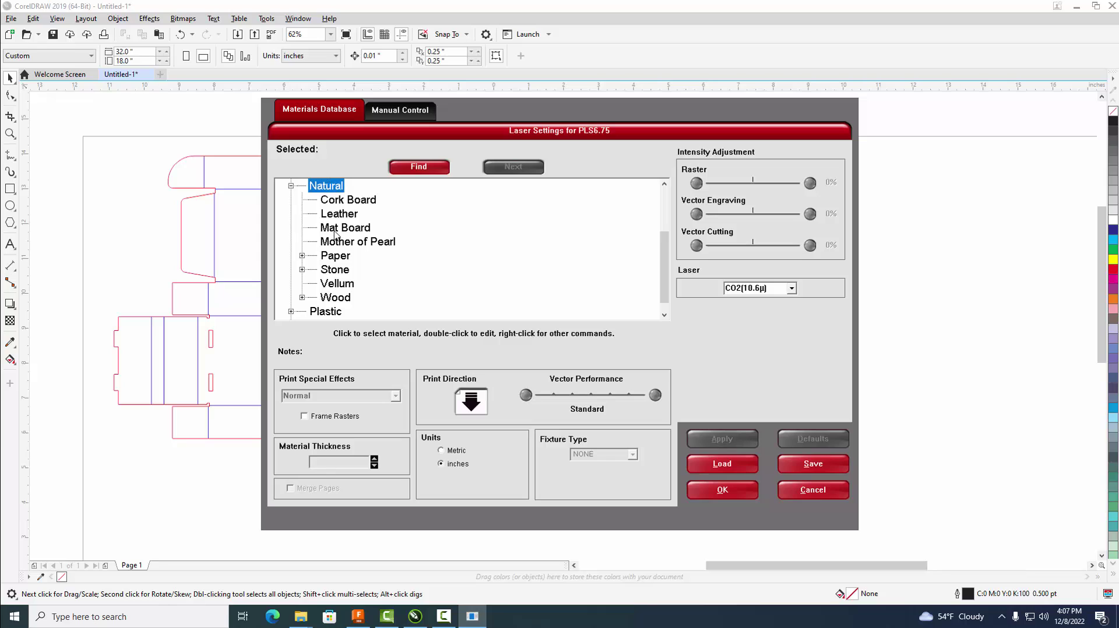
click(302, 284)
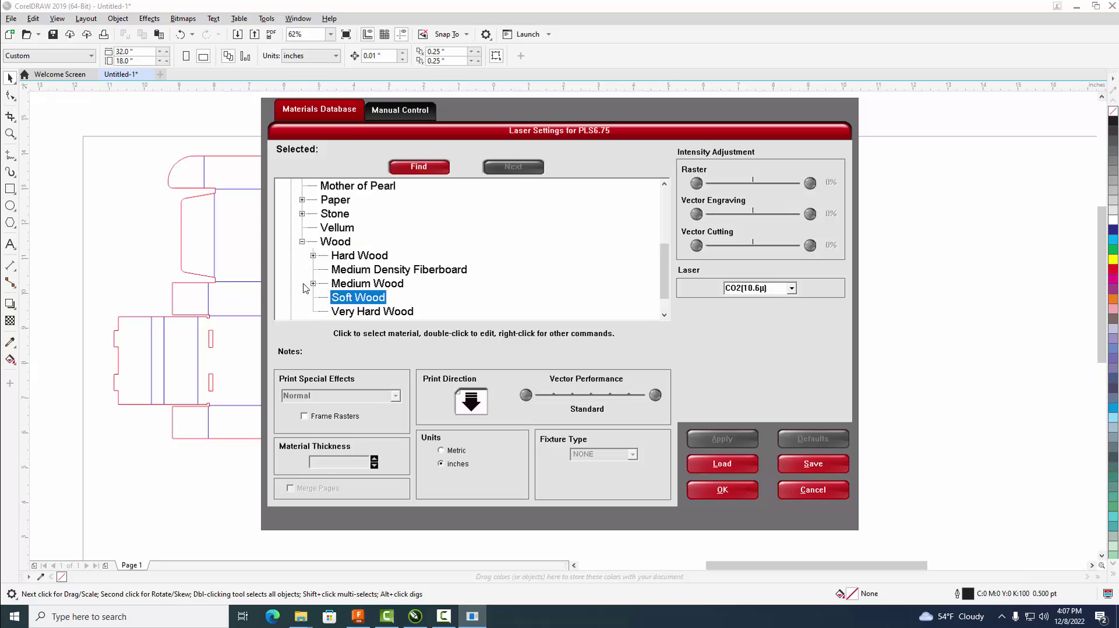
click(314, 271)
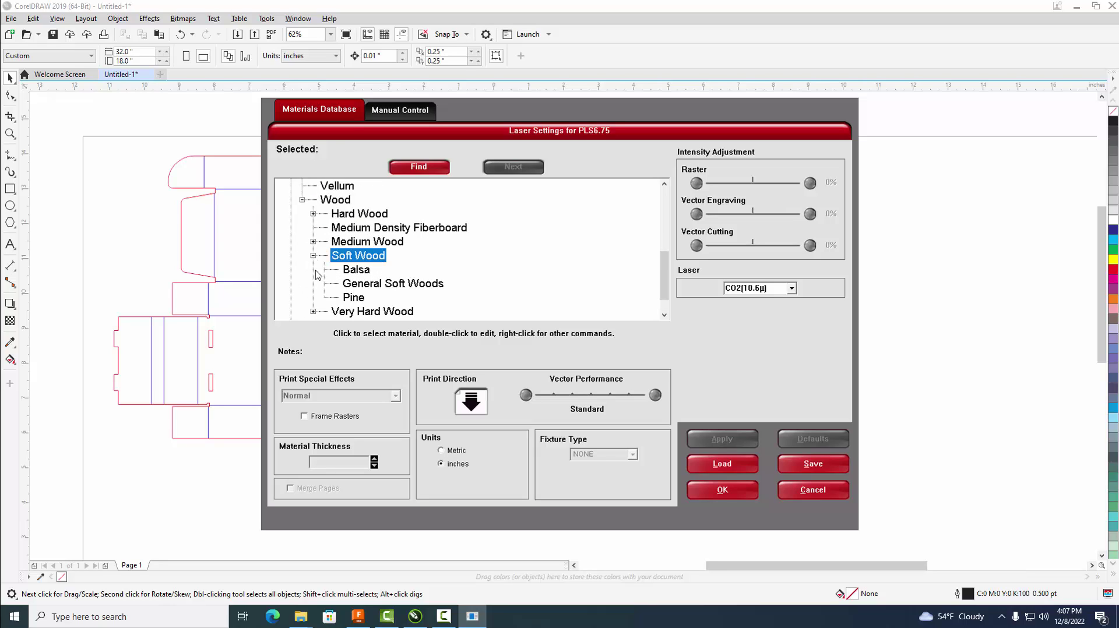
click(357, 272)
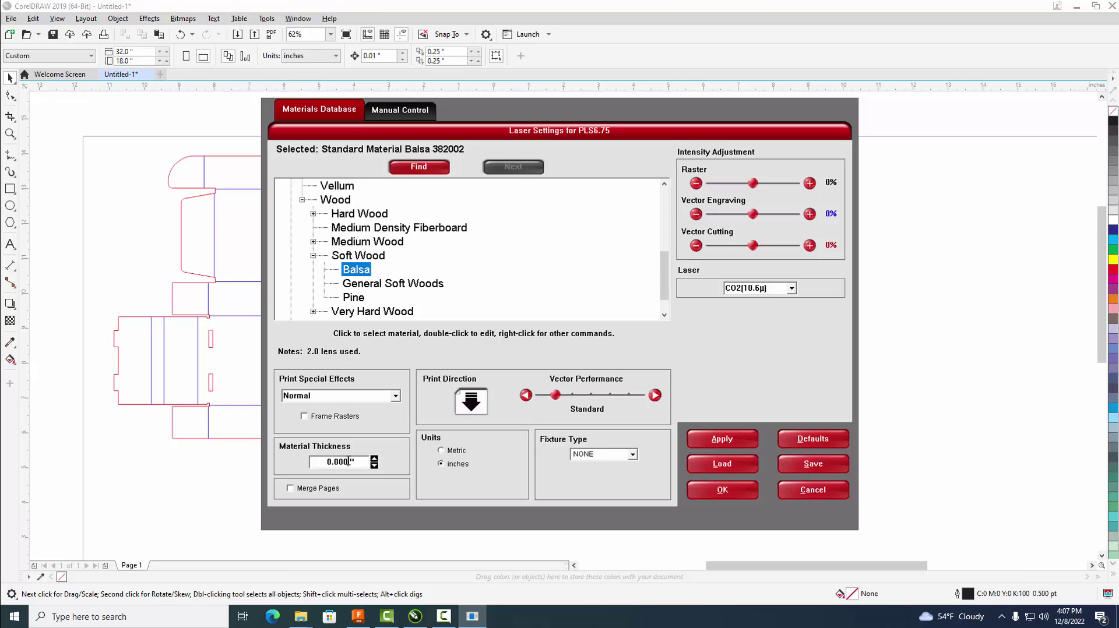
Set the material thickness to 0.125 inches and raise the Raster and Vector Cutting intensities above their defaults
drag(348, 461, 342, 462)
text(125)
drag(753, 249, 771, 250)
drag(753, 184, 775, 188)
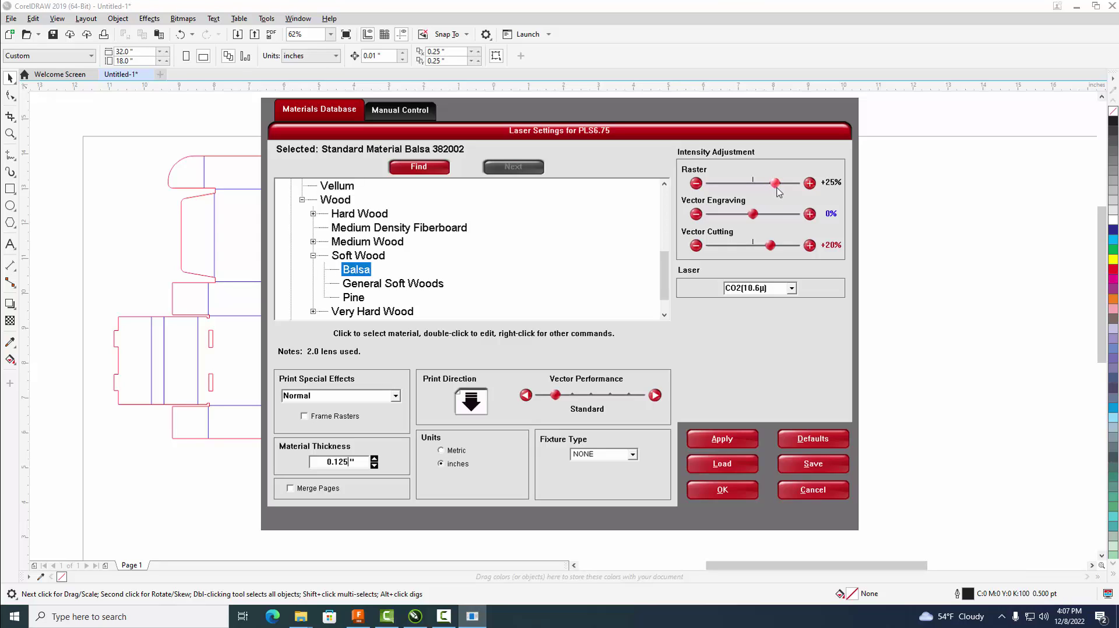
drag(771, 245, 778, 249)
drag(777, 184, 778, 184)
Apply the laser settings and print the current document to the PLS6.75
click(721, 440)
click(722, 490)
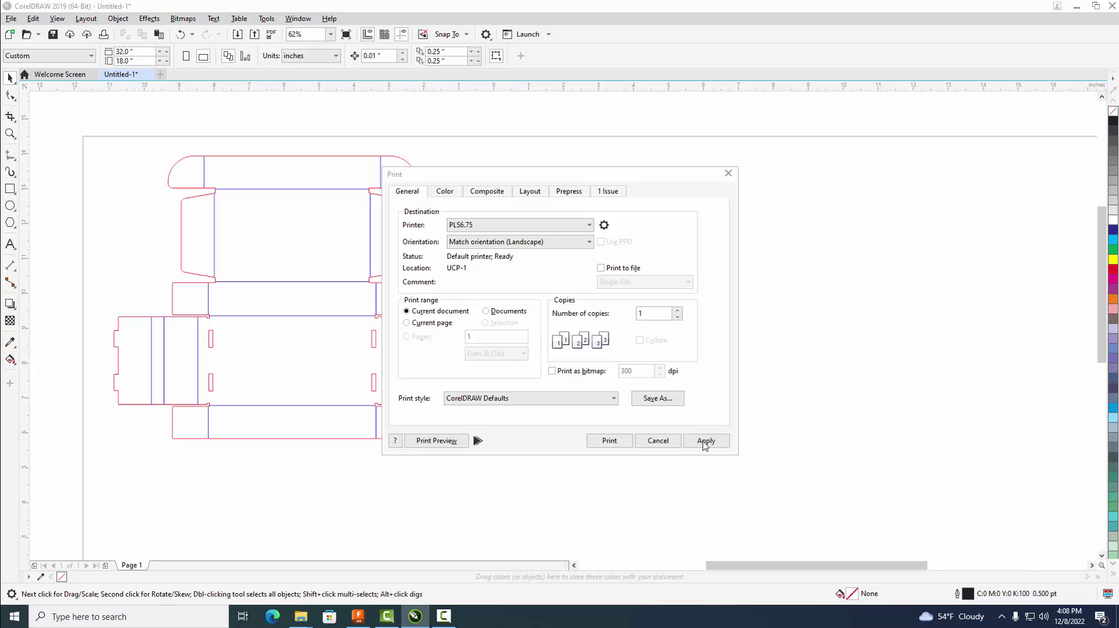
click(610, 441)
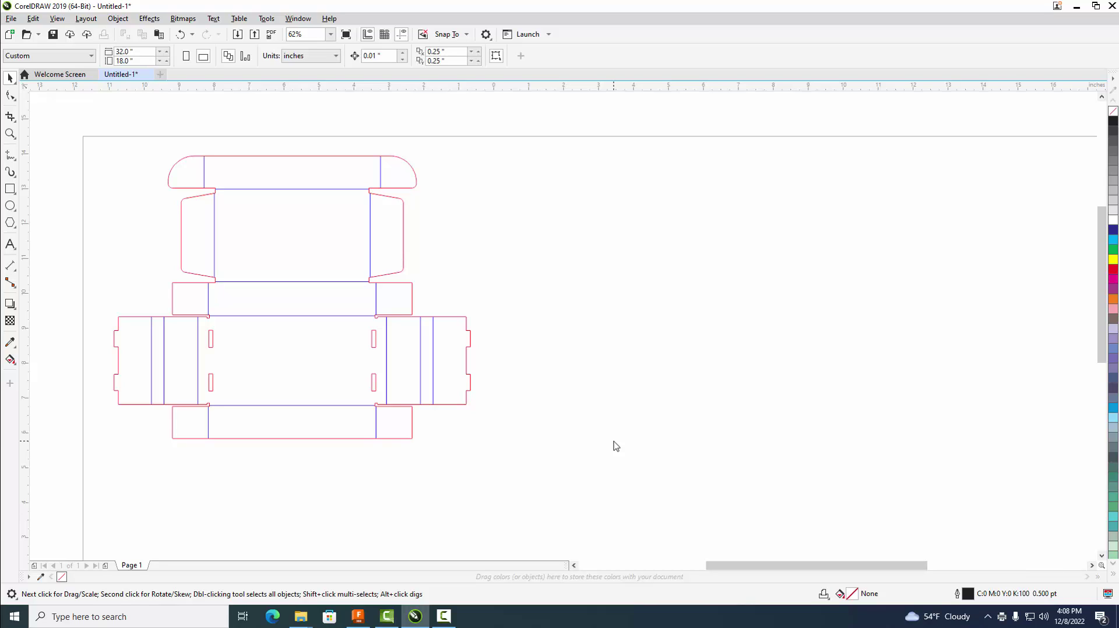